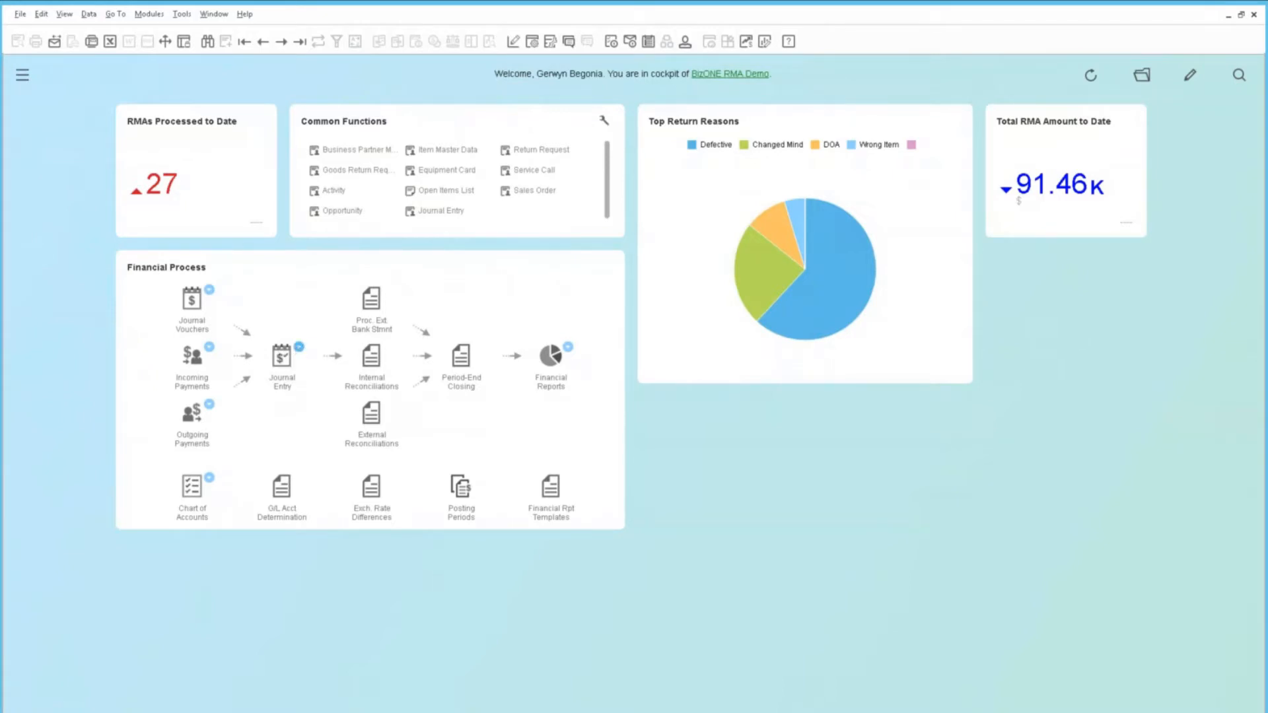
- View the Journal Entry form and the General Ledger selection criteria from the Financial Process diagram, closing each one
left_click(283, 360)
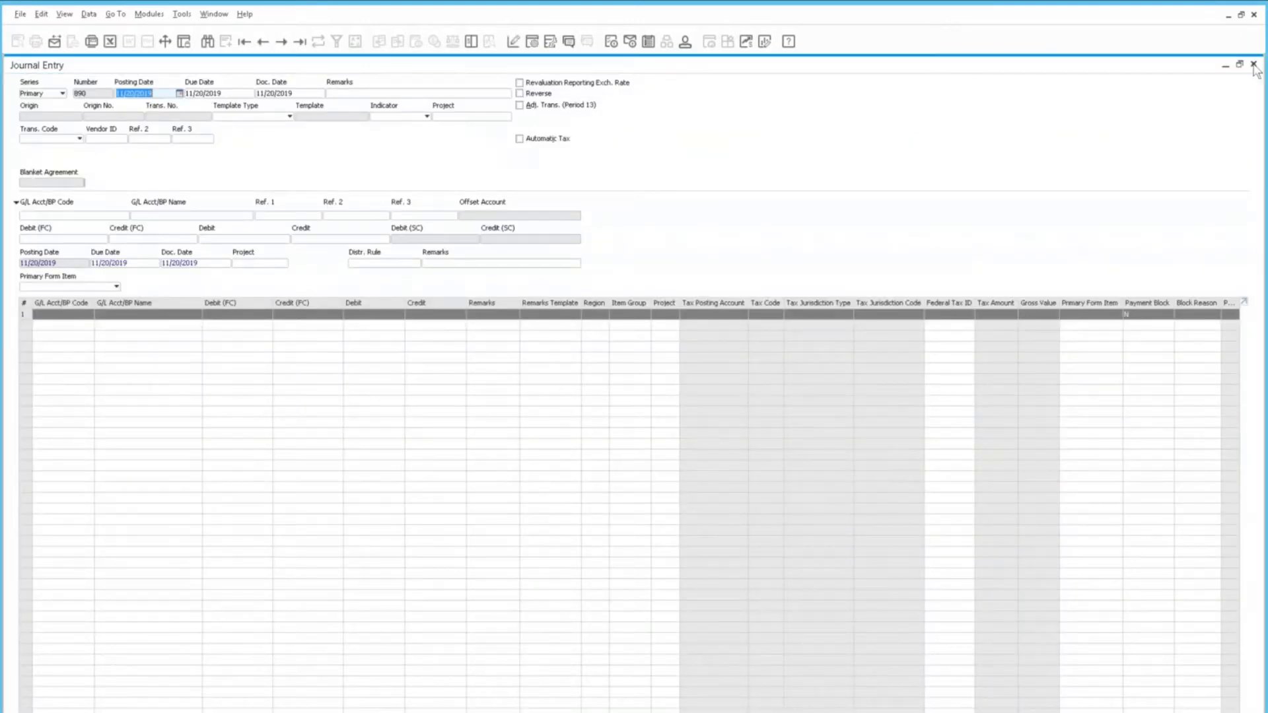
left_click(1253, 65)
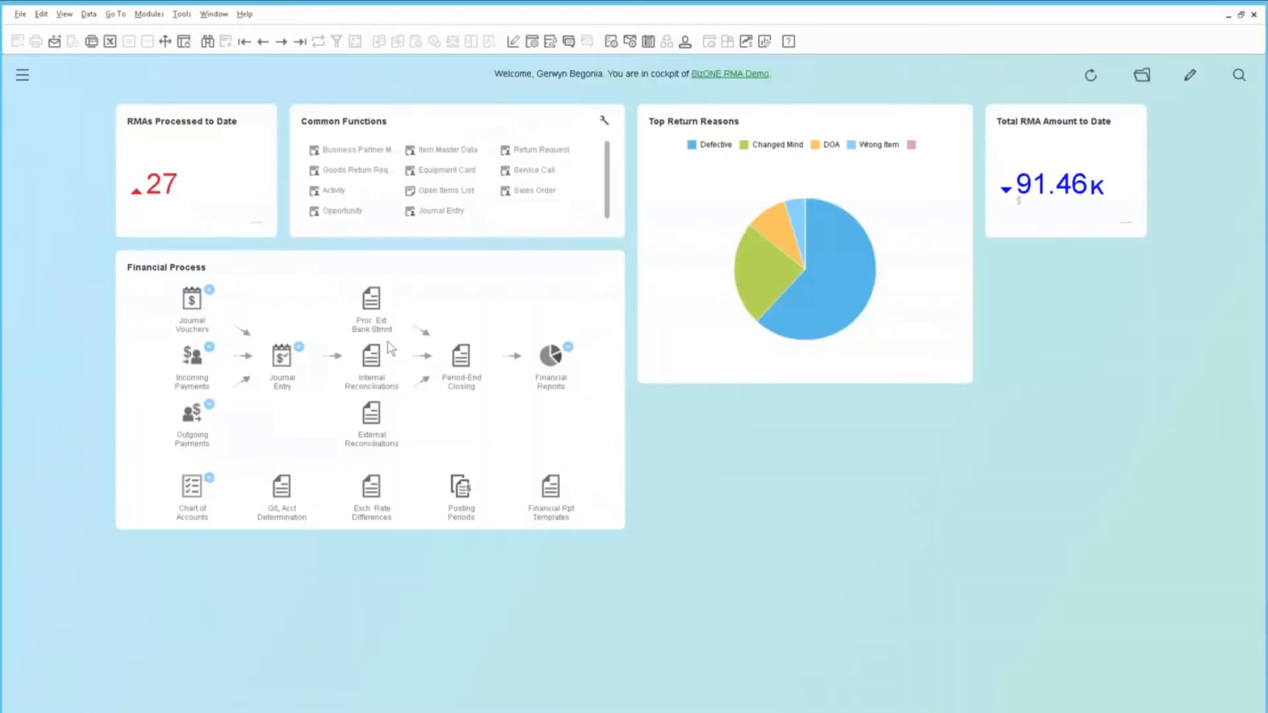
left_click(300, 350)
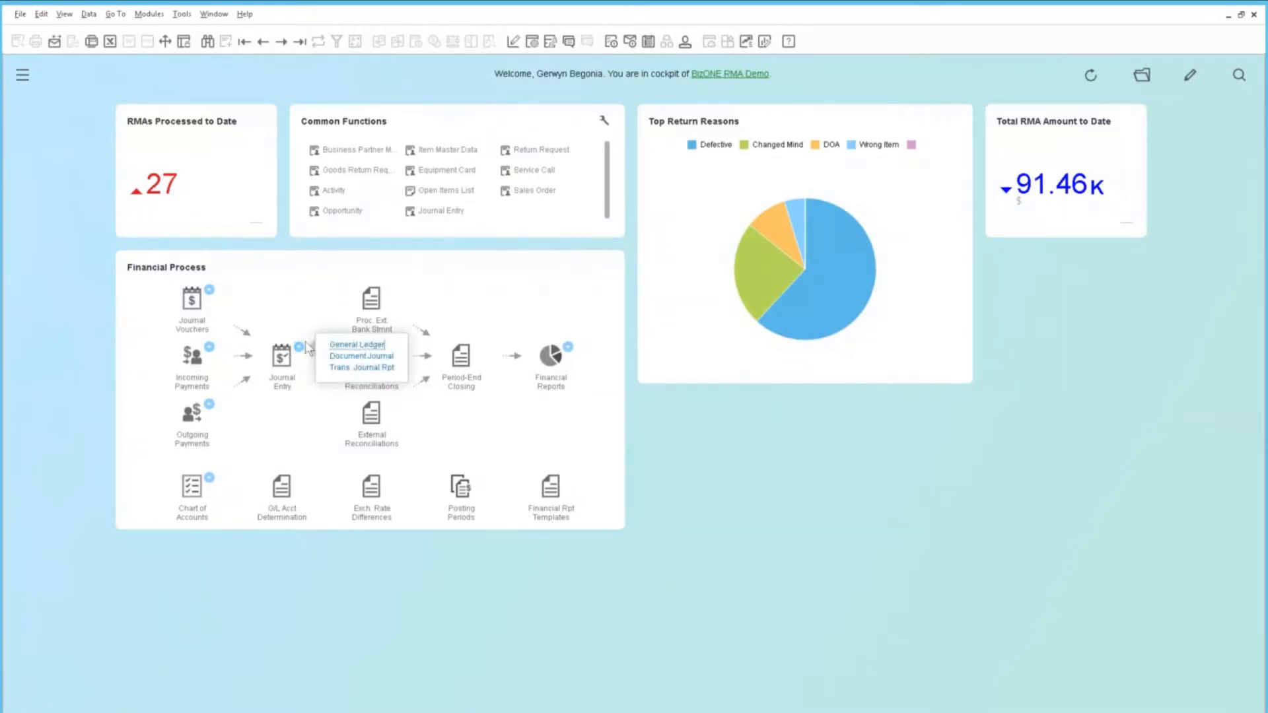
left_click(383, 344)
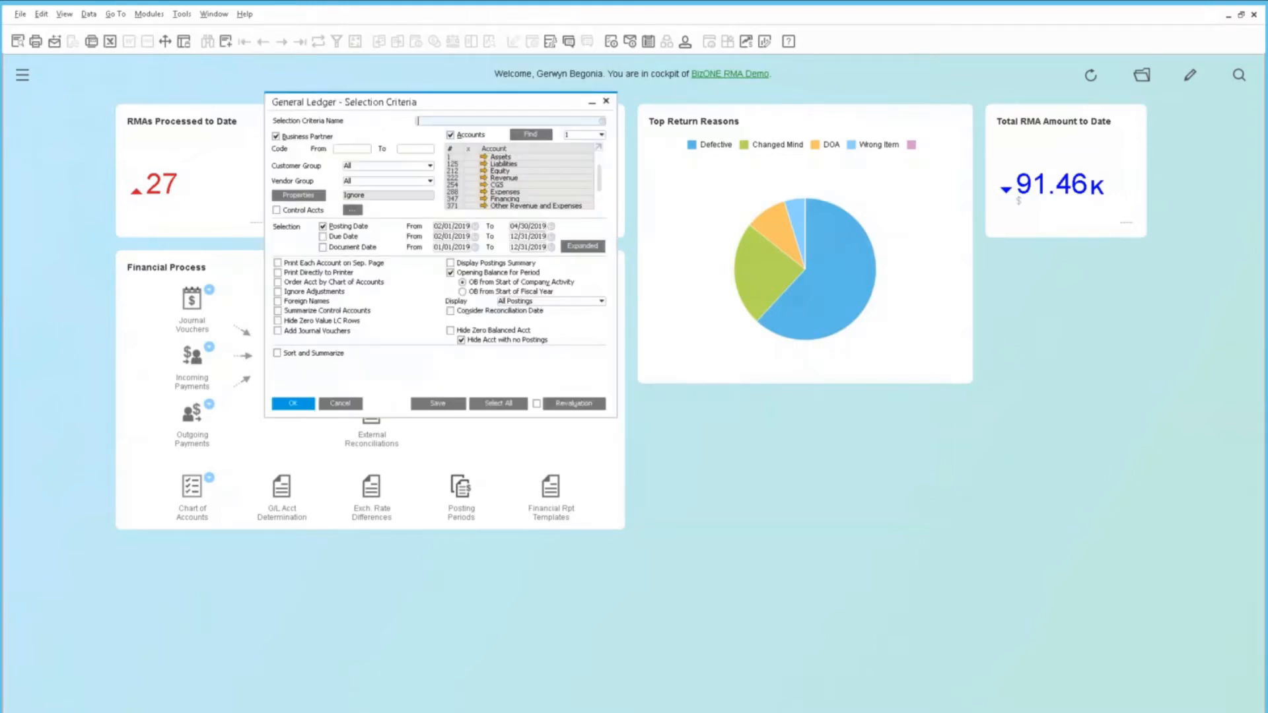
left_click(605, 102)
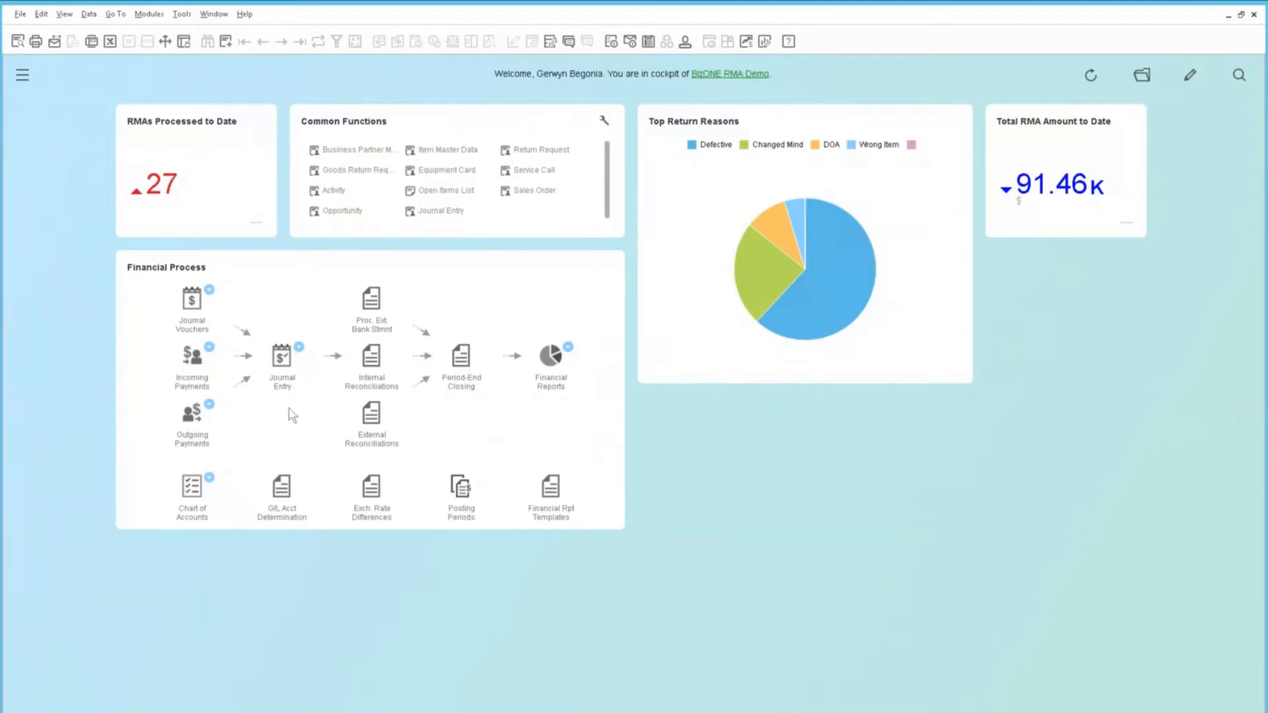
- Open a blank Journal Entry form and bring up Import from Excel from the Administration data import functions
left_click(282, 362)
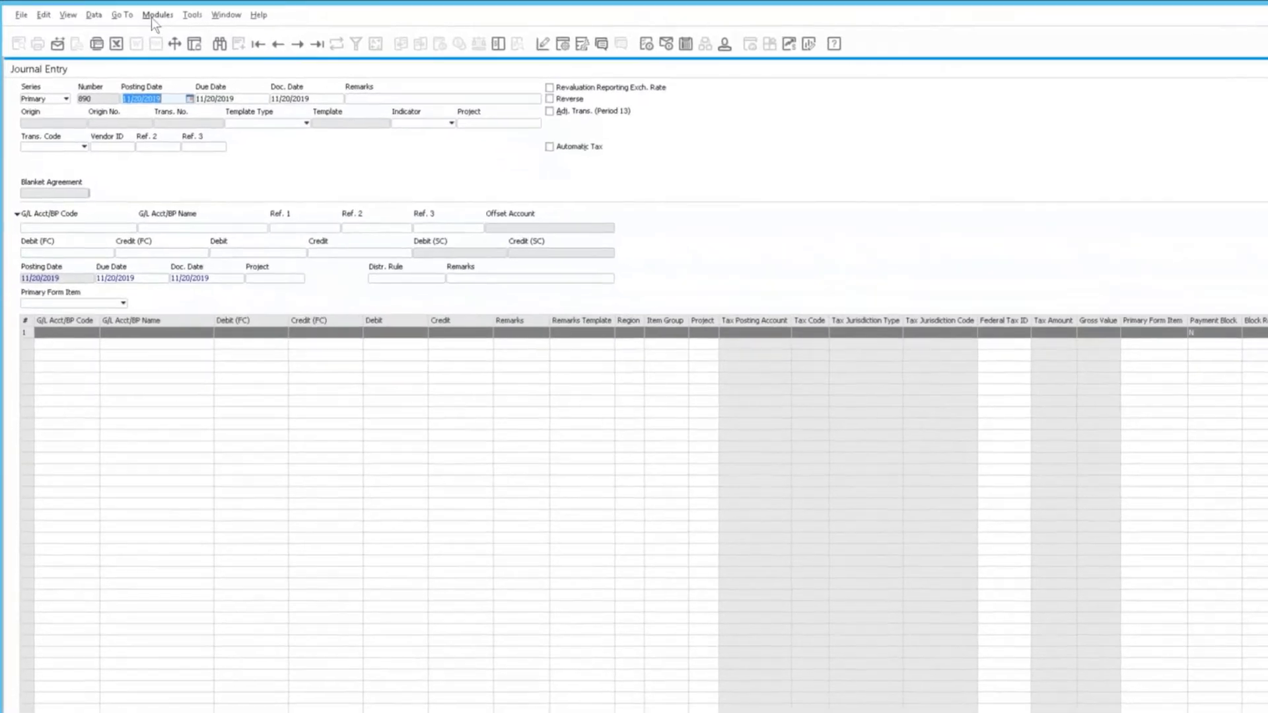
left_click(149, 14)
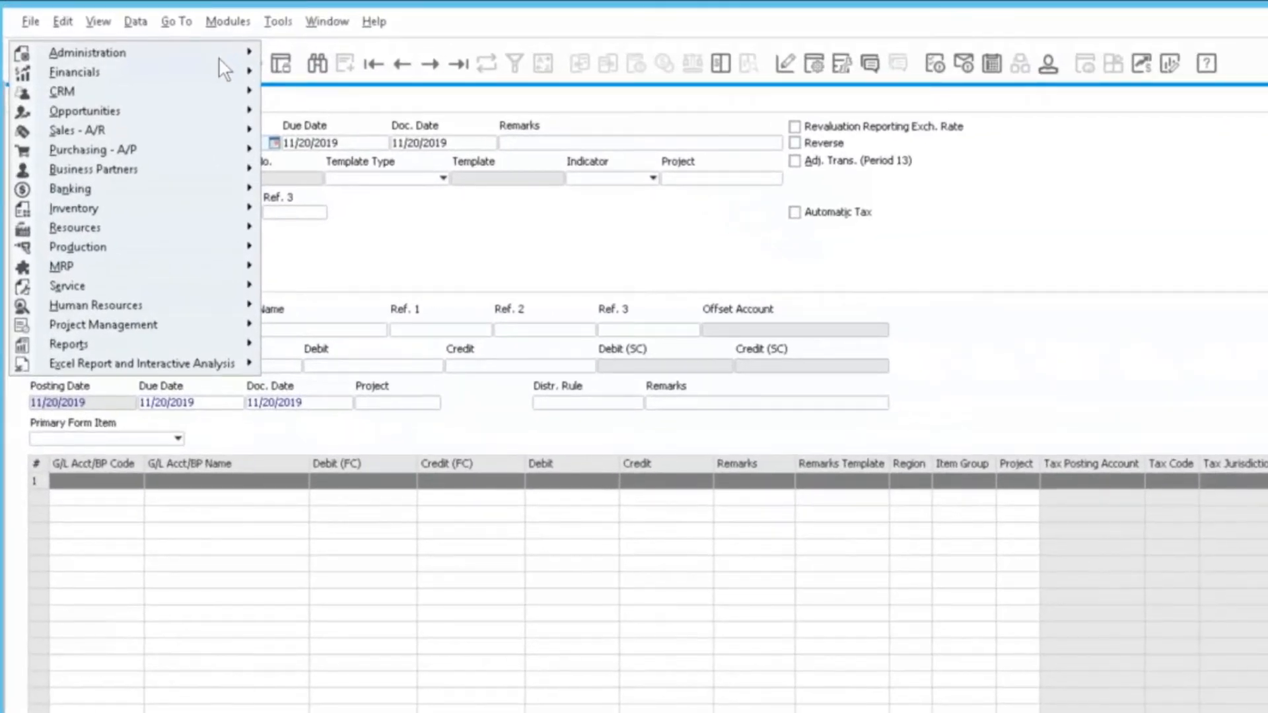
mouse_move(220, 50)
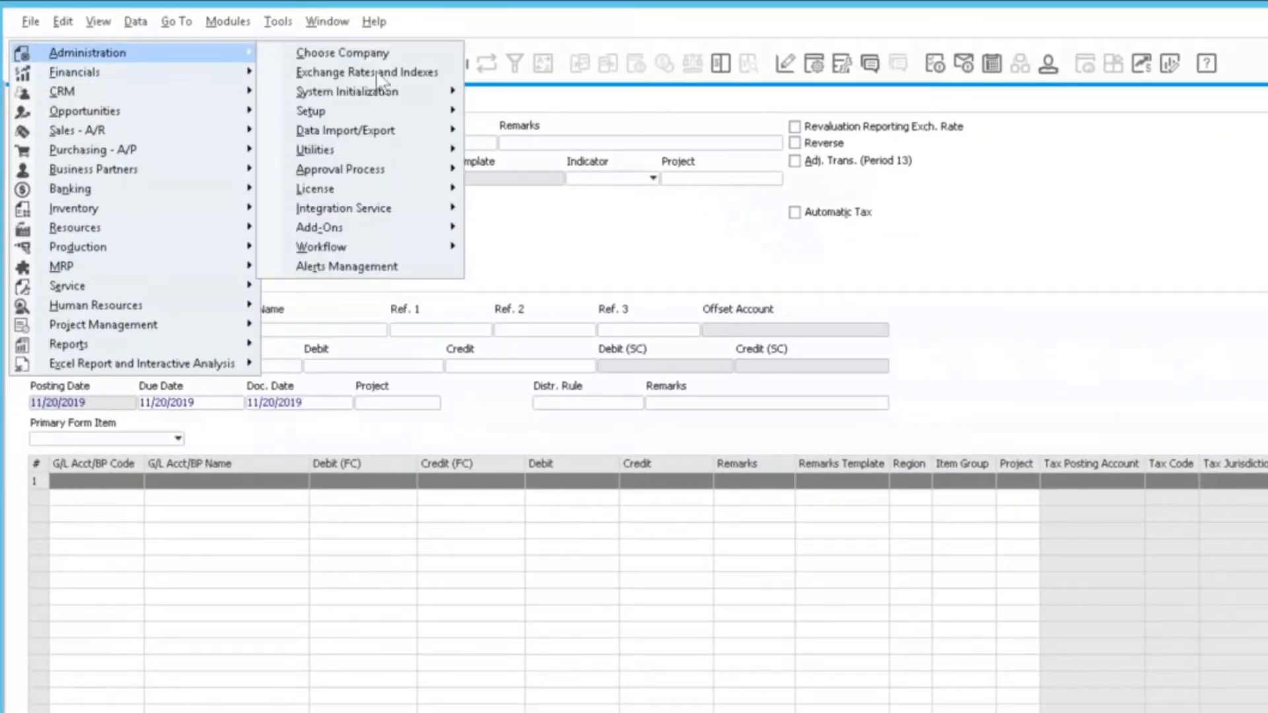
mouse_move(352, 128)
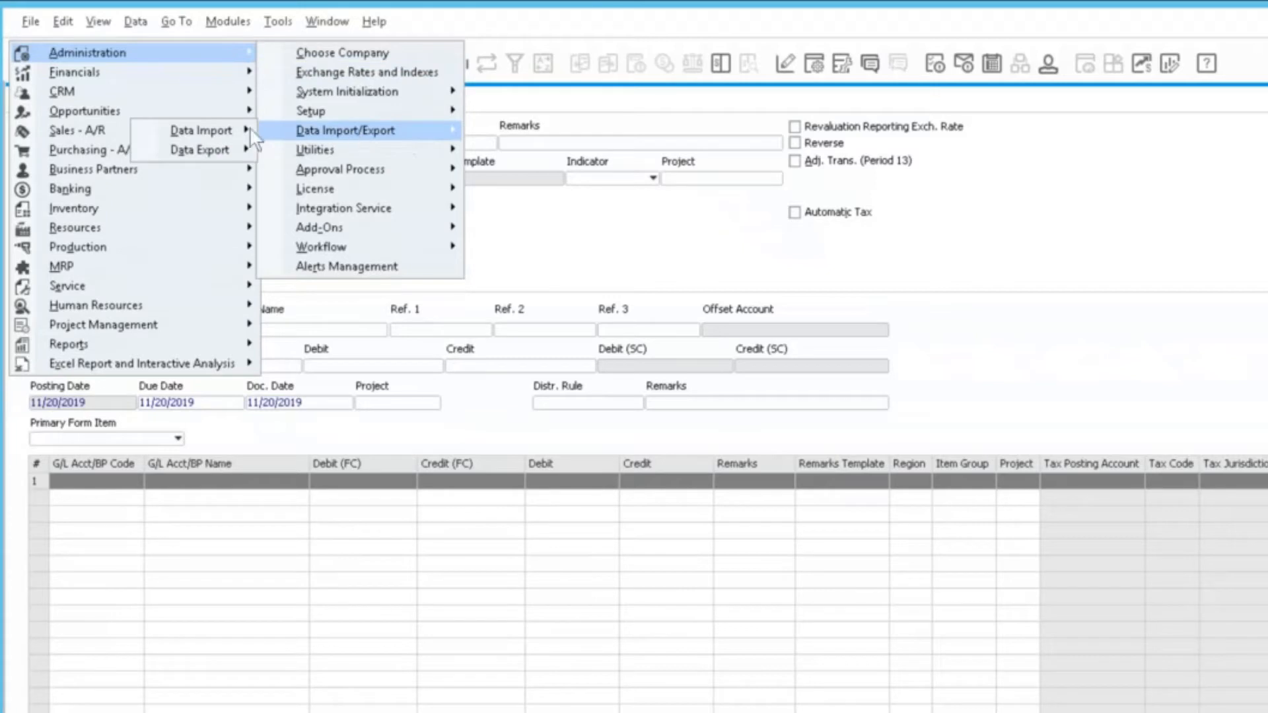
mouse_move(245, 137)
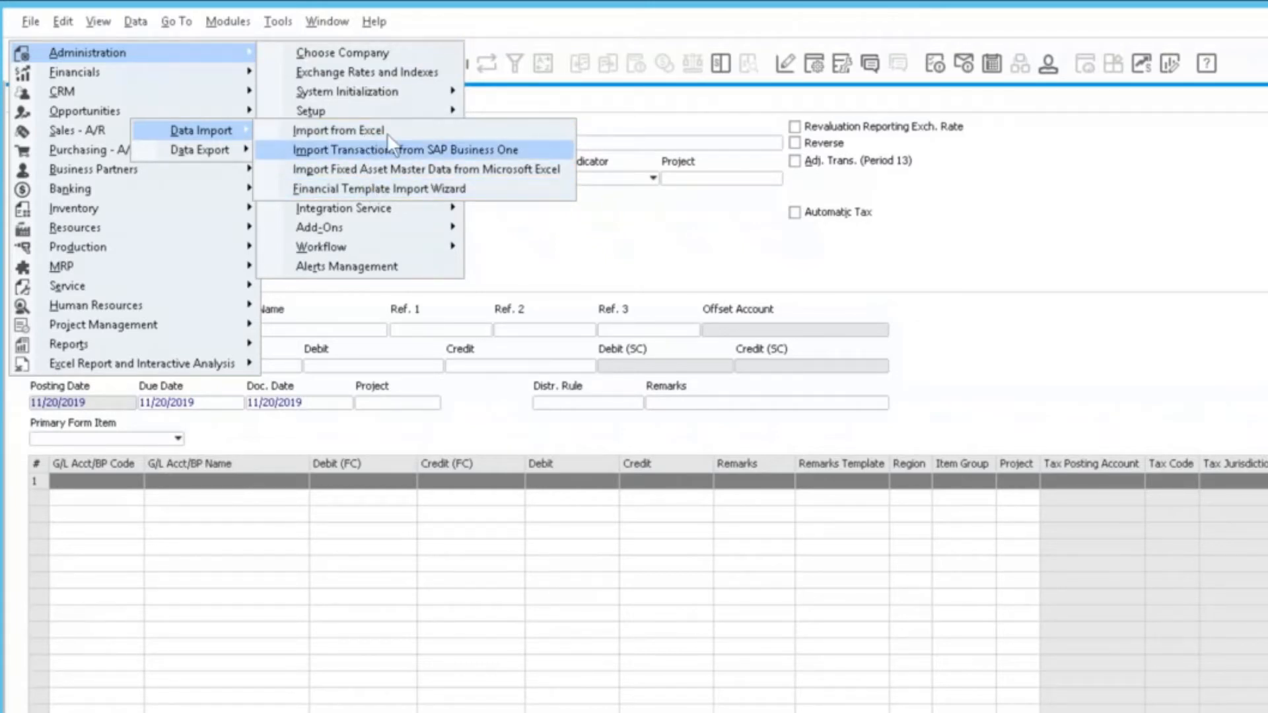
left_click(1238, 593)
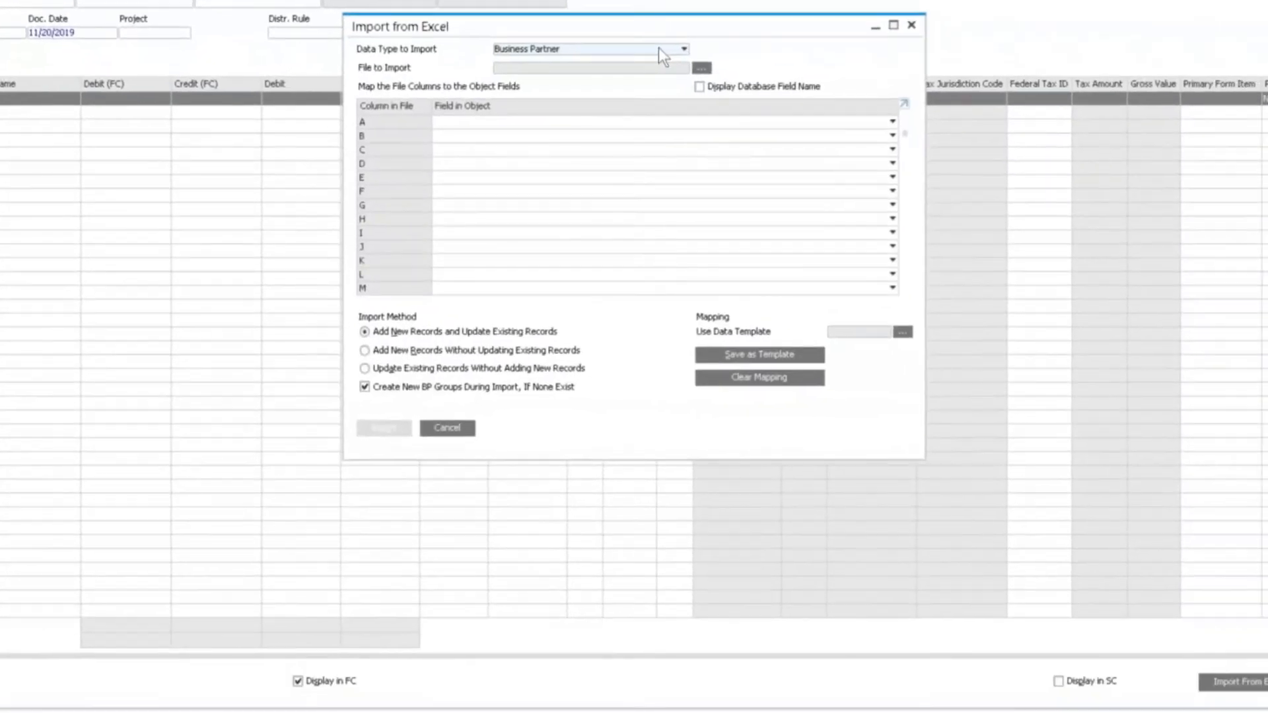
- Examine the importable data types and the Business Partner fields available for column A, and cancel the Excel import
left_click(619, 50)
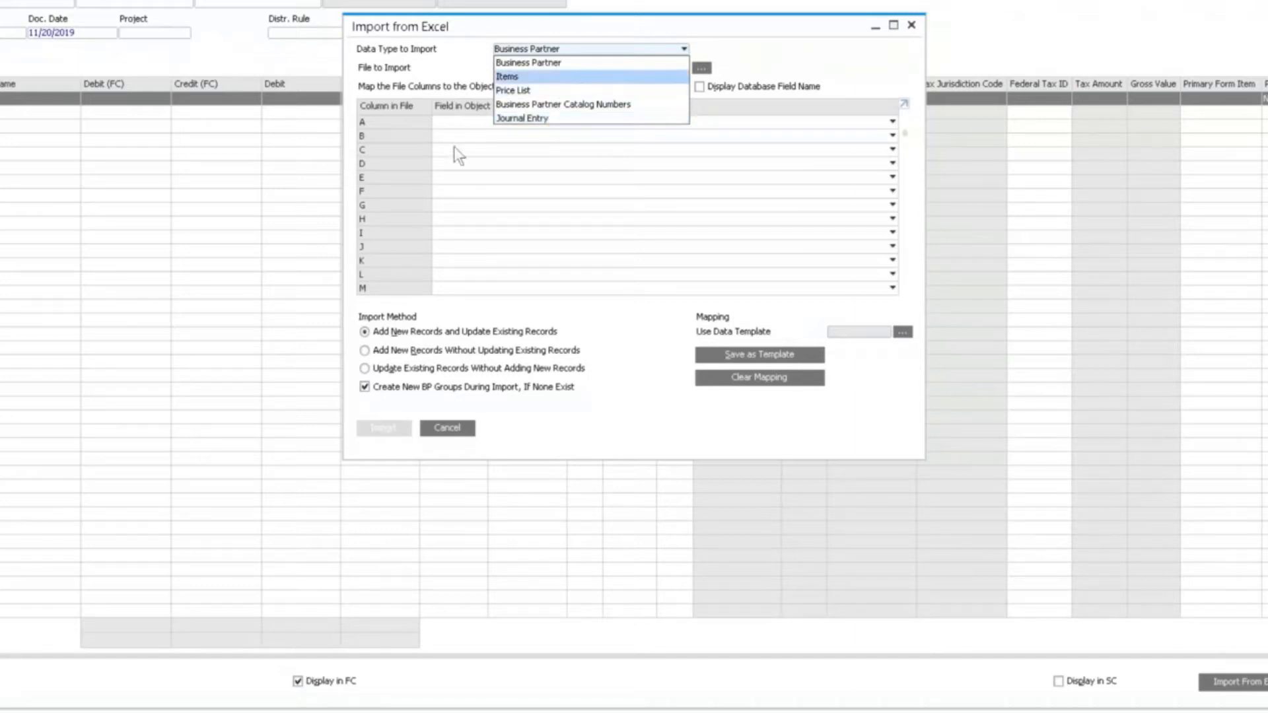
left_click(454, 68)
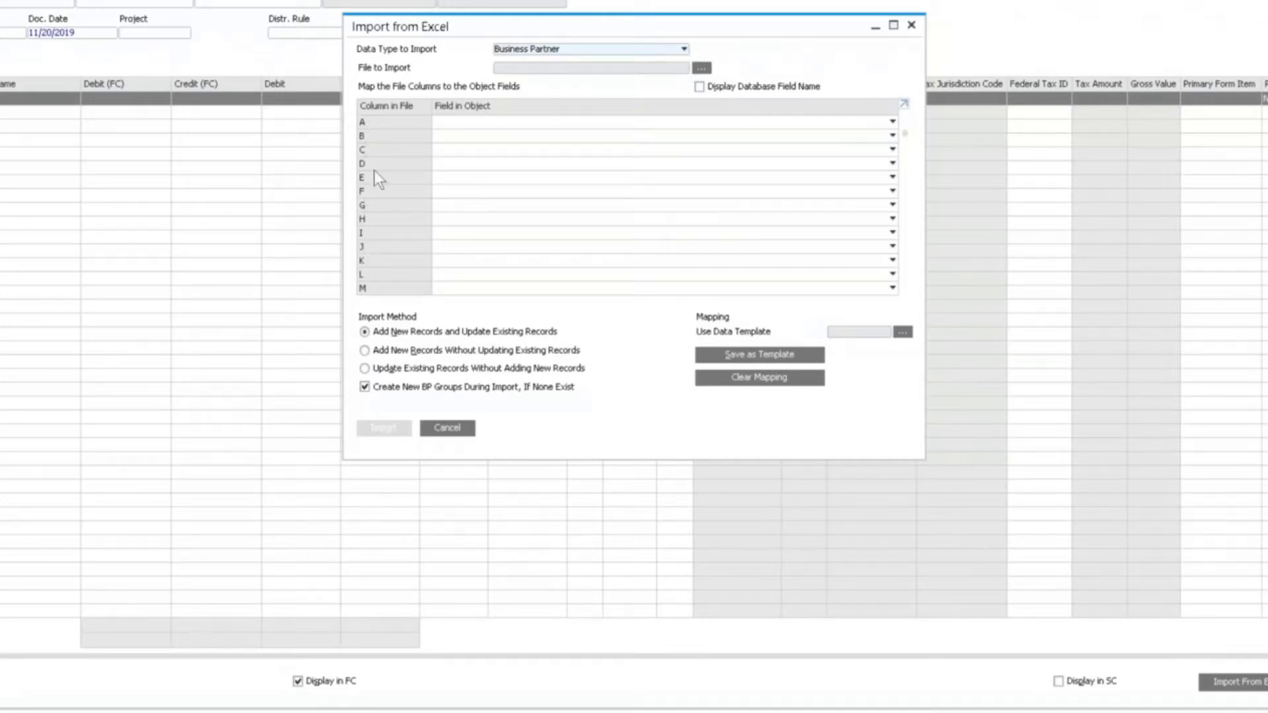
left_click(447, 124)
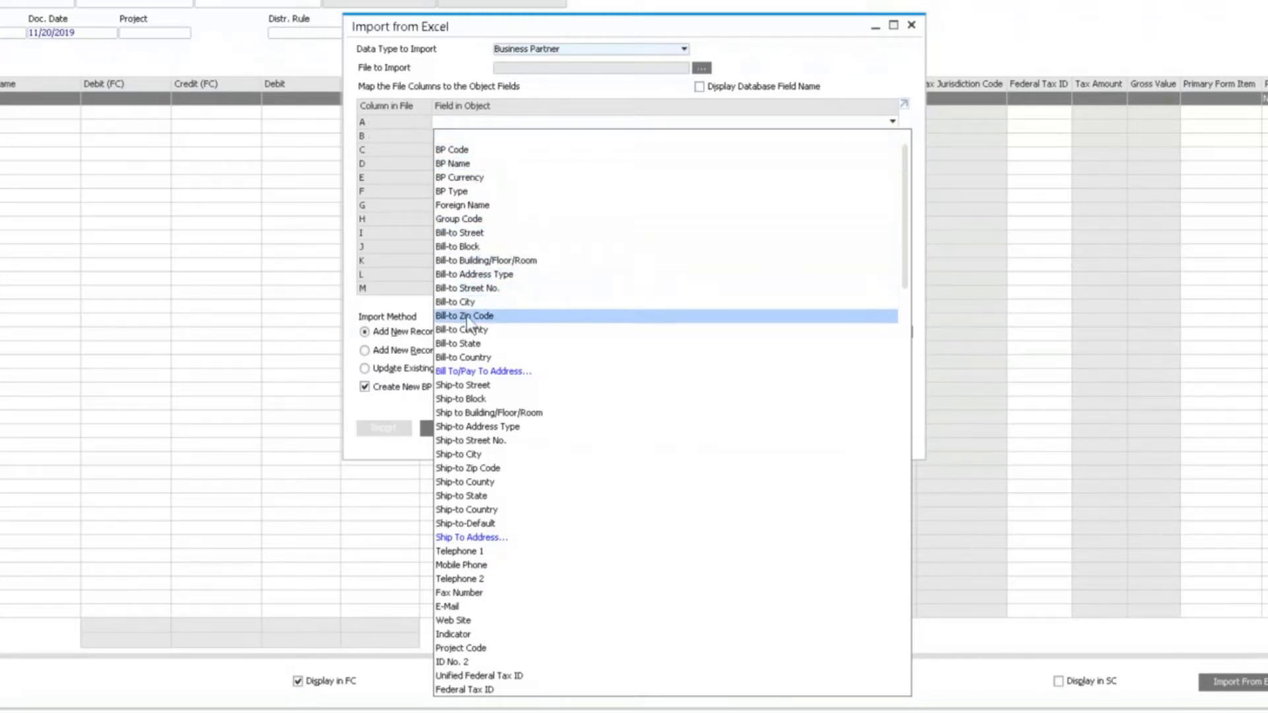
left_click(435, 78)
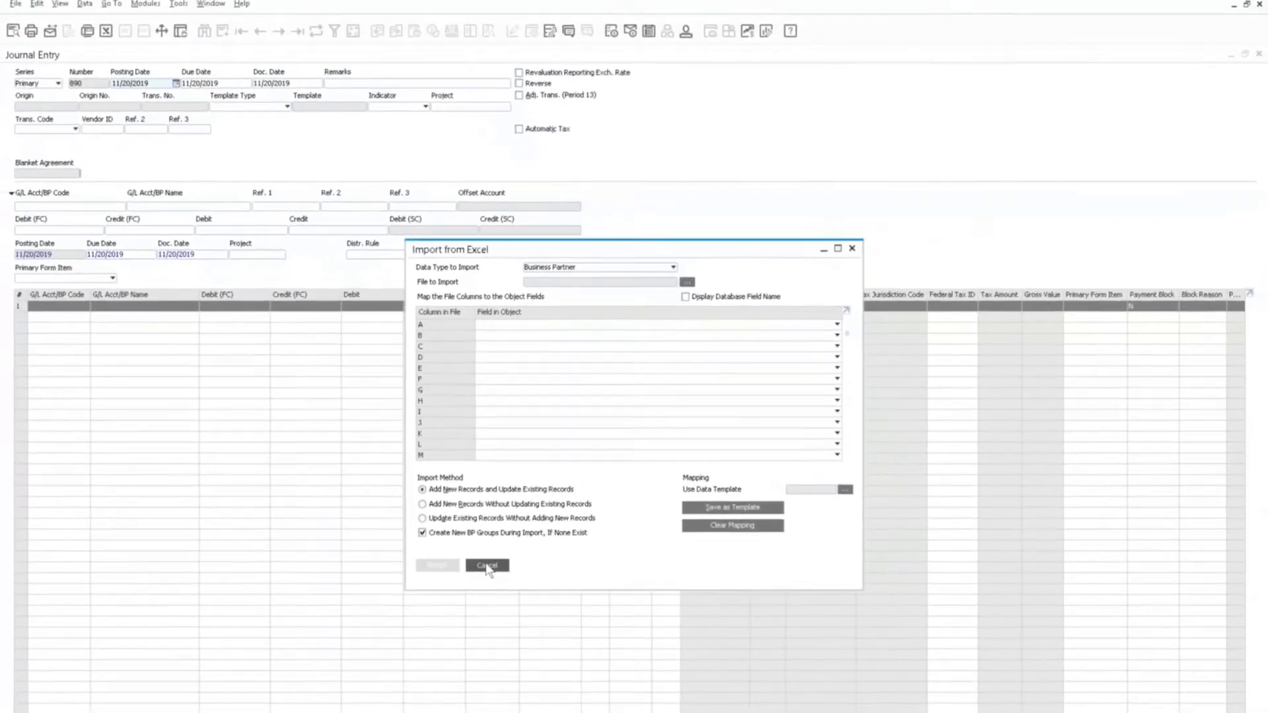
left_click(444, 427)
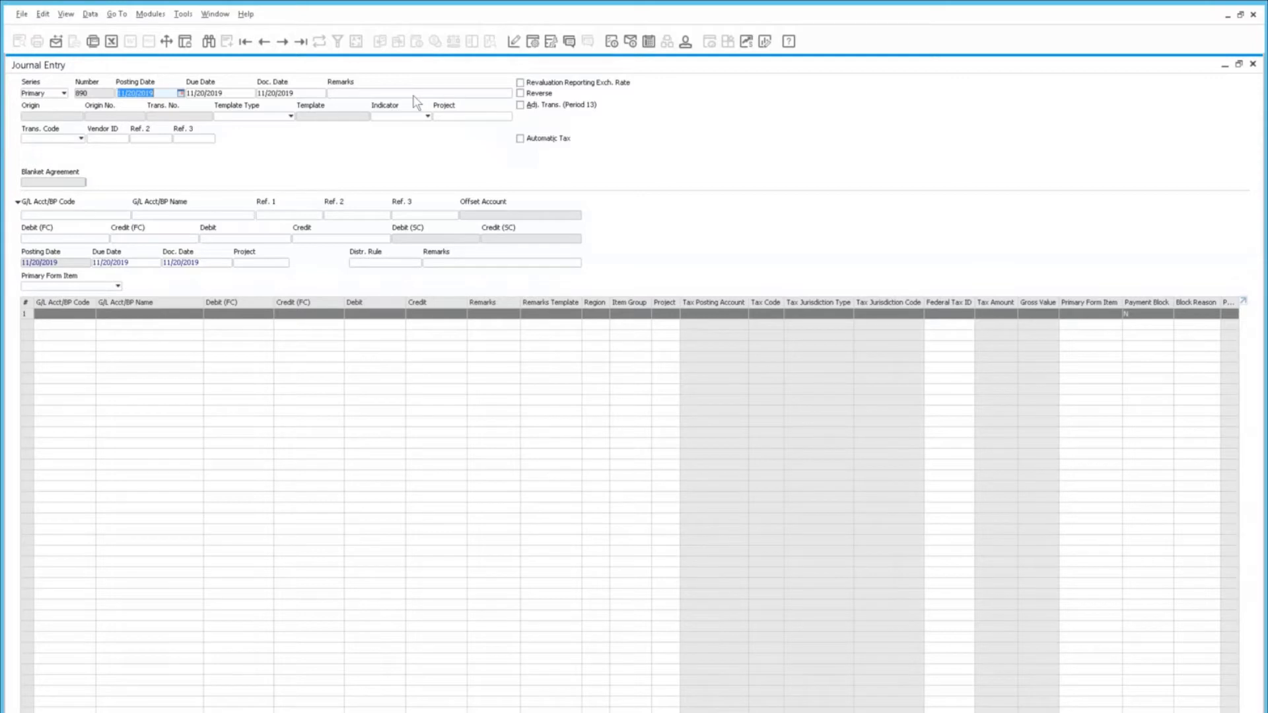
- View the list of accounts and the list of business partners for the G/L Acct/BP Code field in the entry's header
left_click(77, 216)
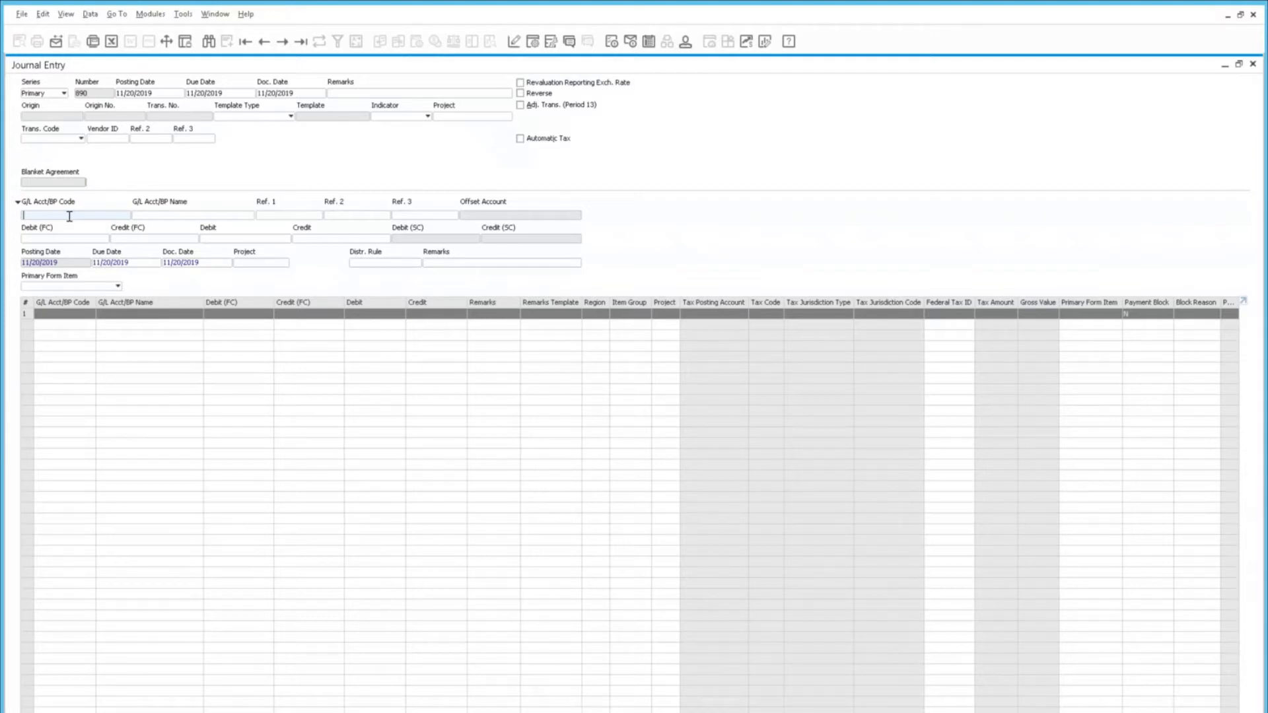
key("Tab")
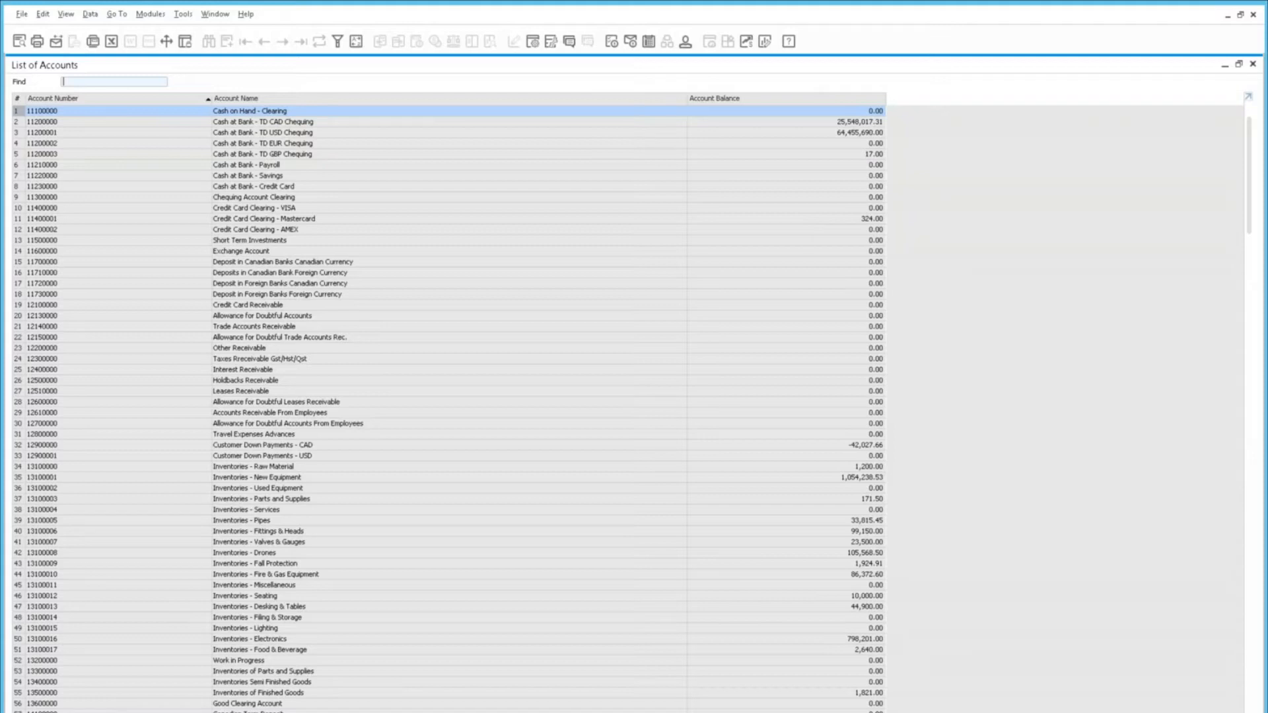
left_click(73, 712)
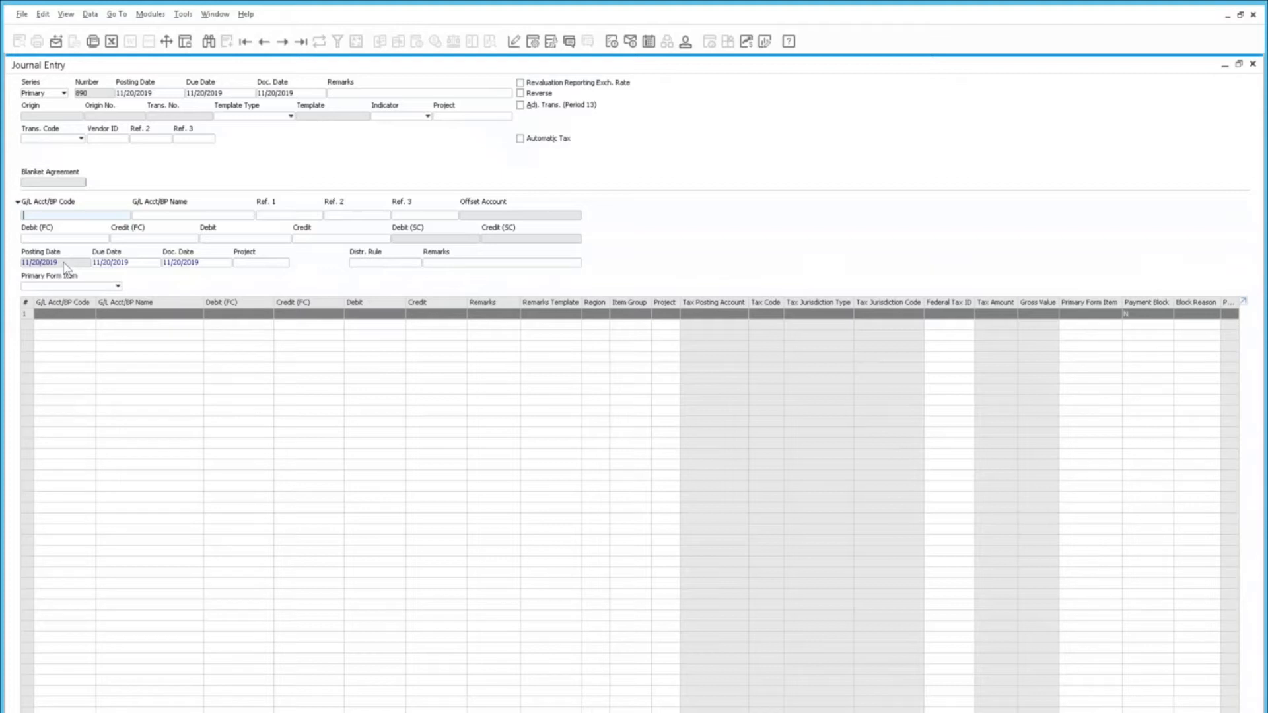
key("ctrl+Tab")
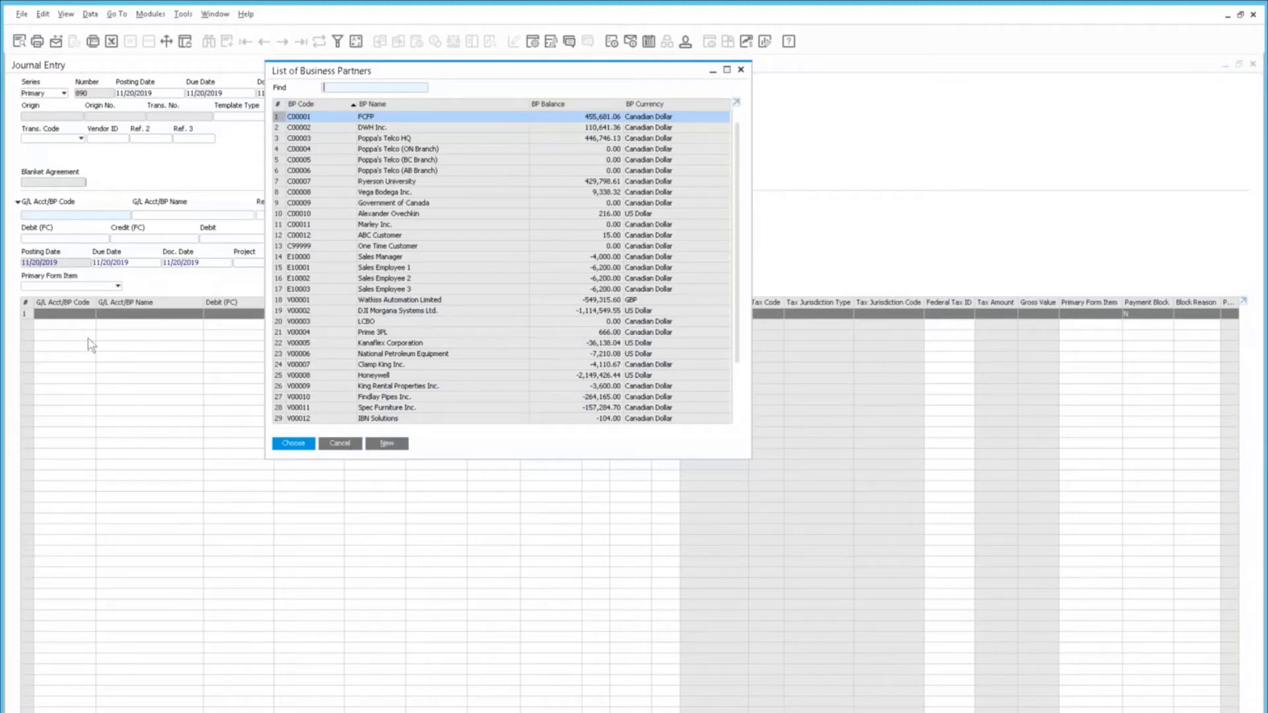
- View the list of accounts for the G/L Acct/BP Code cell in row 1 of the journal entry
left_click(48, 313)
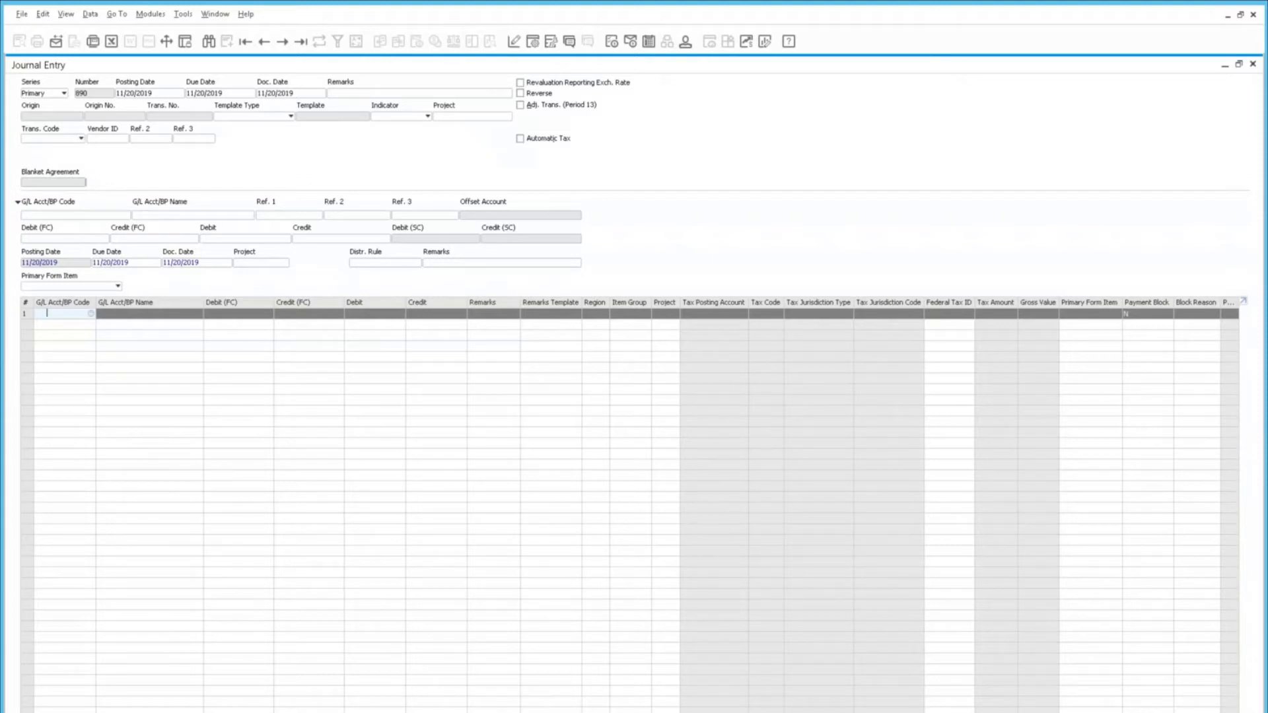
left_click(53, 214)
left_click(62, 315)
key("Tab")
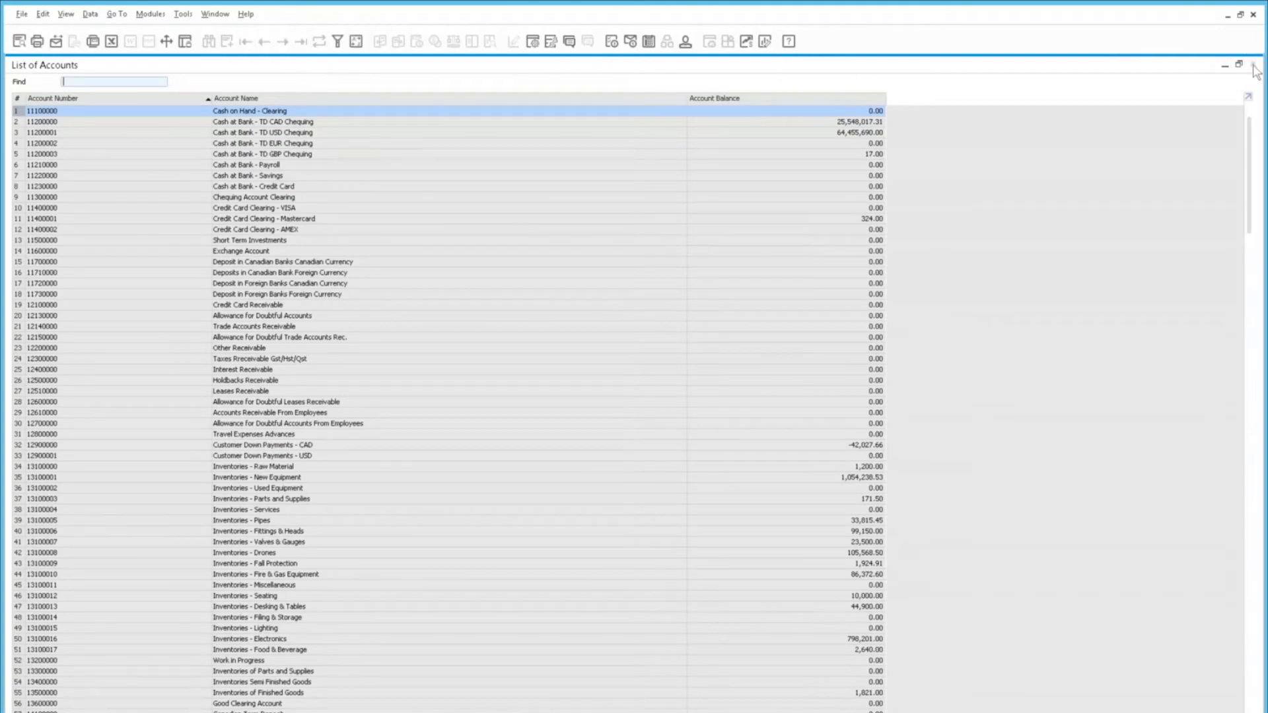
- Close the list of accounts and choose the business partner LCBO for row 1 of the journal entry
left_click(1254, 66)
key("ctrl+Tab")
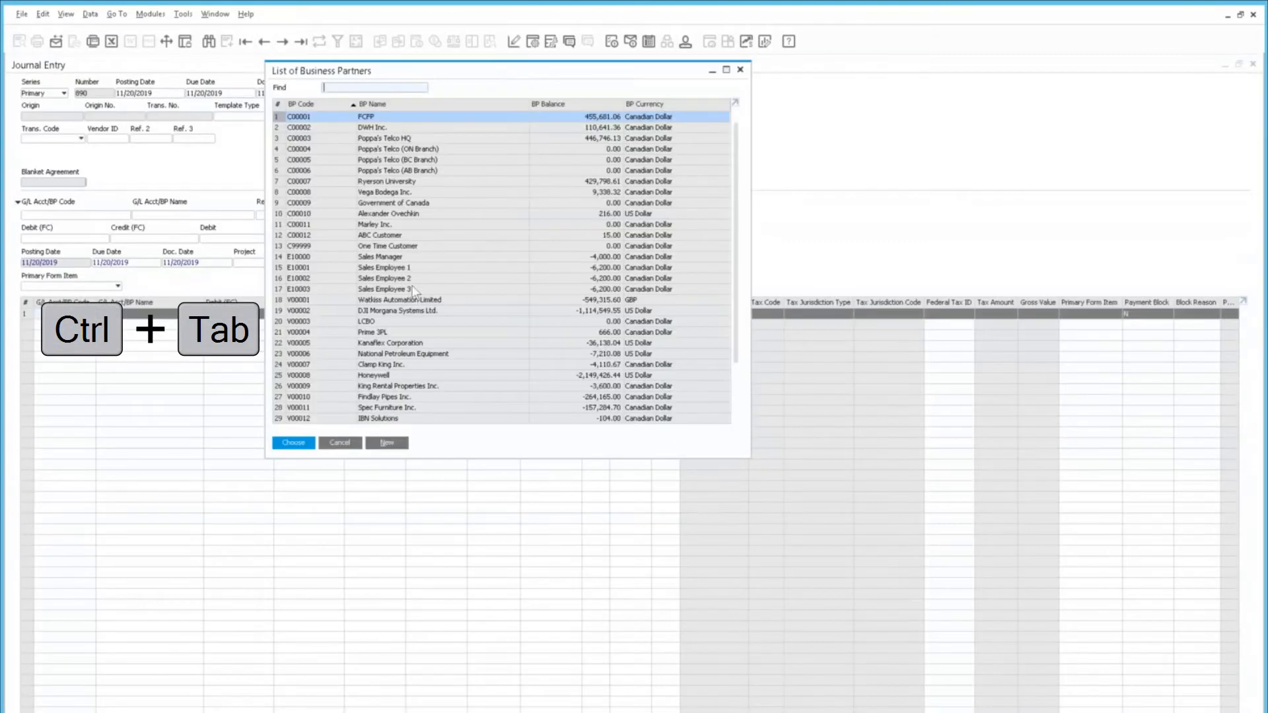
left_click(377, 322)
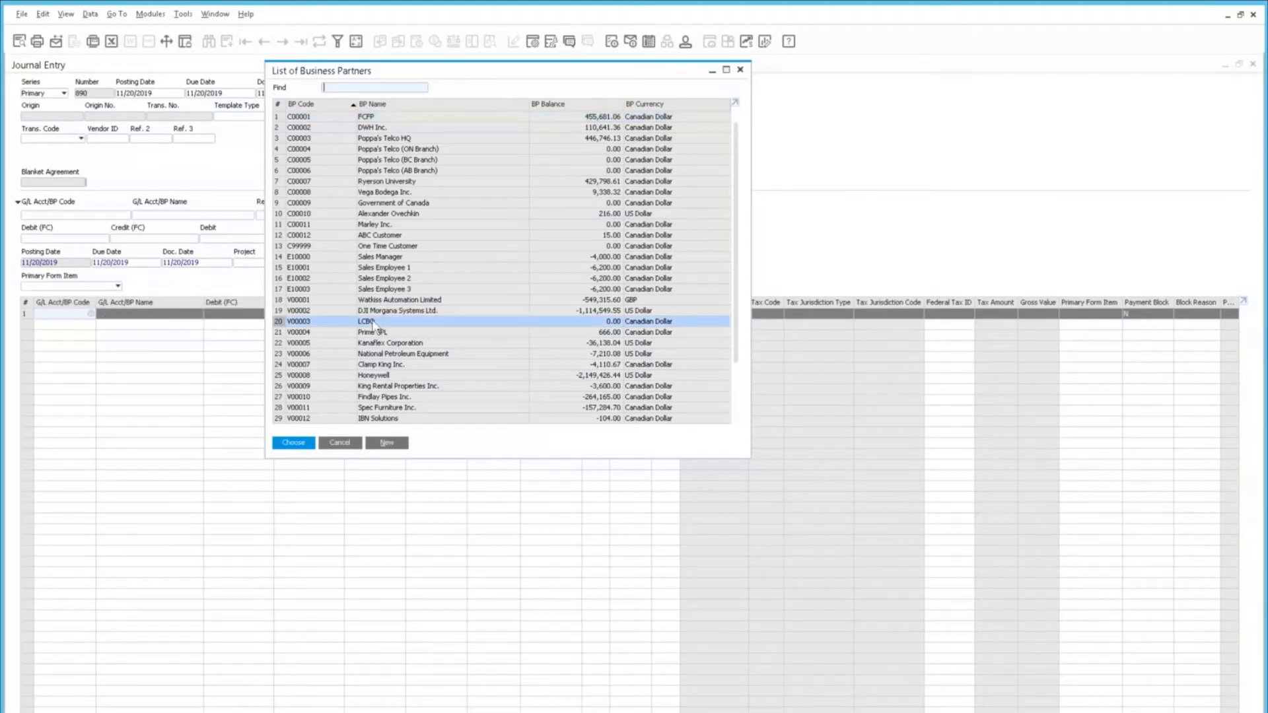
double_click(372, 322)
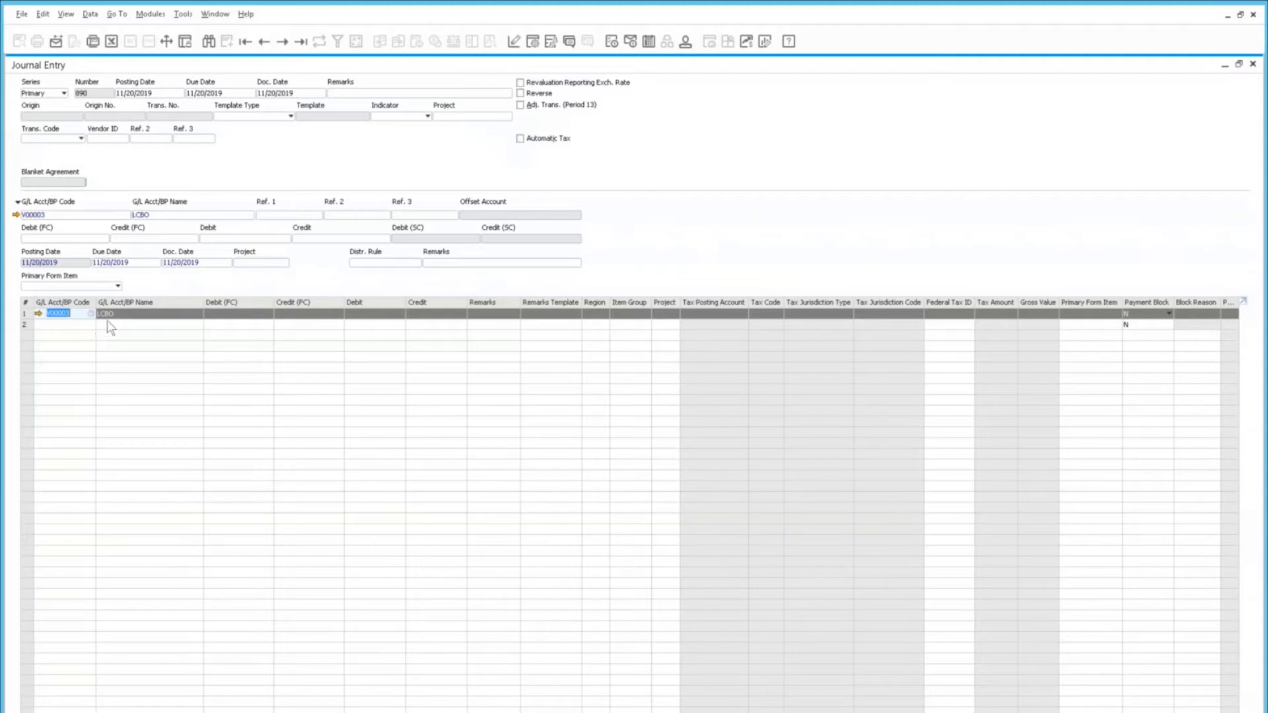
- Clear the LCBO business partner from row 1 and view the options available for its G/L Acct/BP Name cell
key("BackSpace")
left_click(119, 317)
right_click(135, 317)
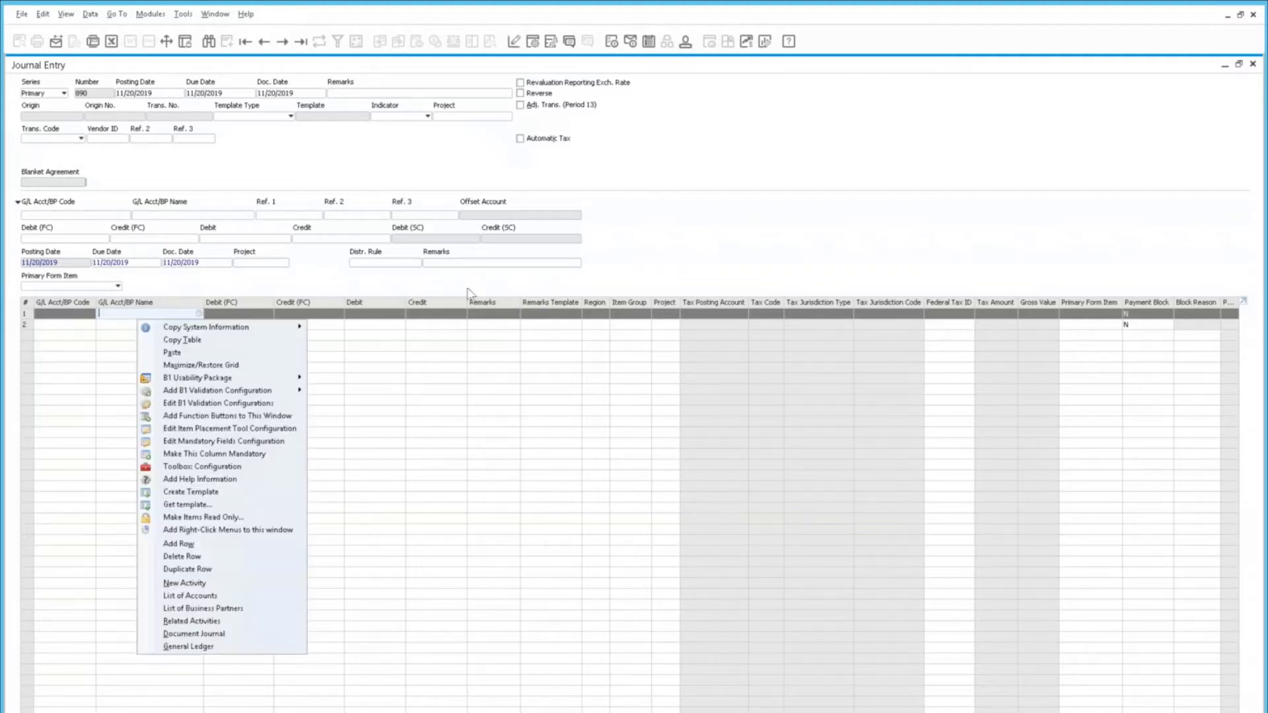
left_click(719, 249)
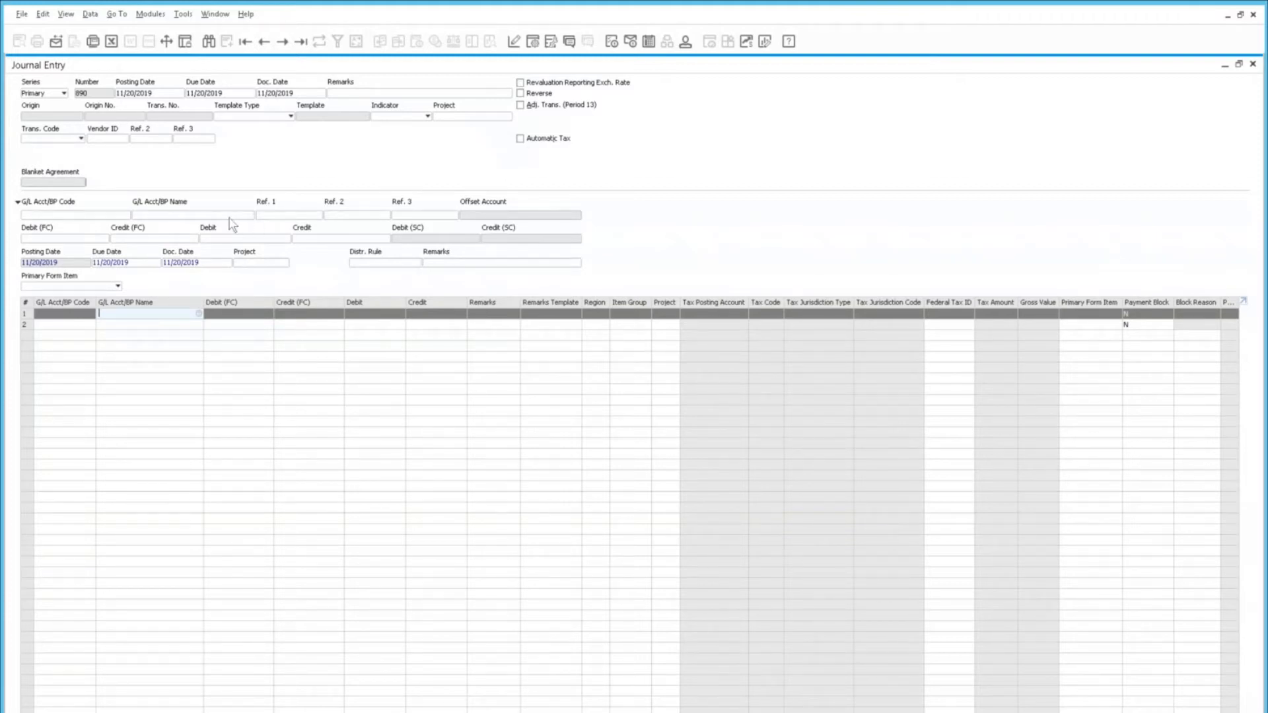
- Discard the unsaved journal entry and browse back through the previous records to entry 887
left_click(264, 41)
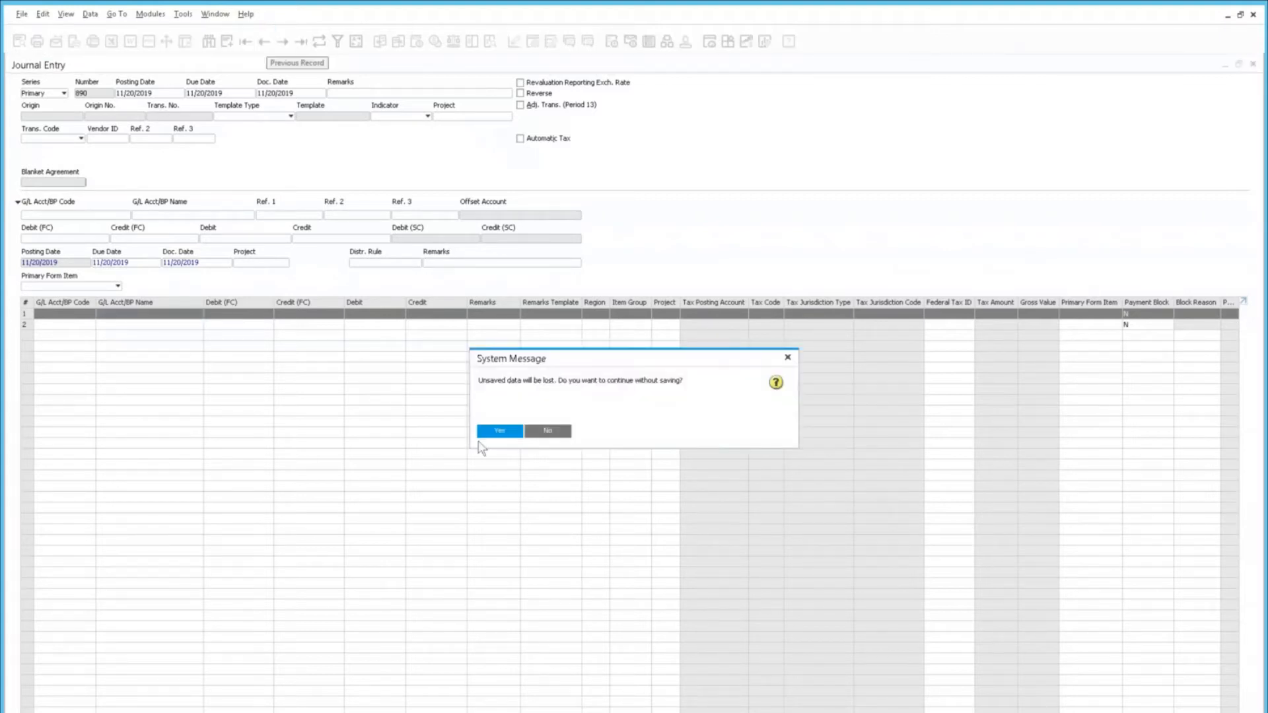
key("Return")
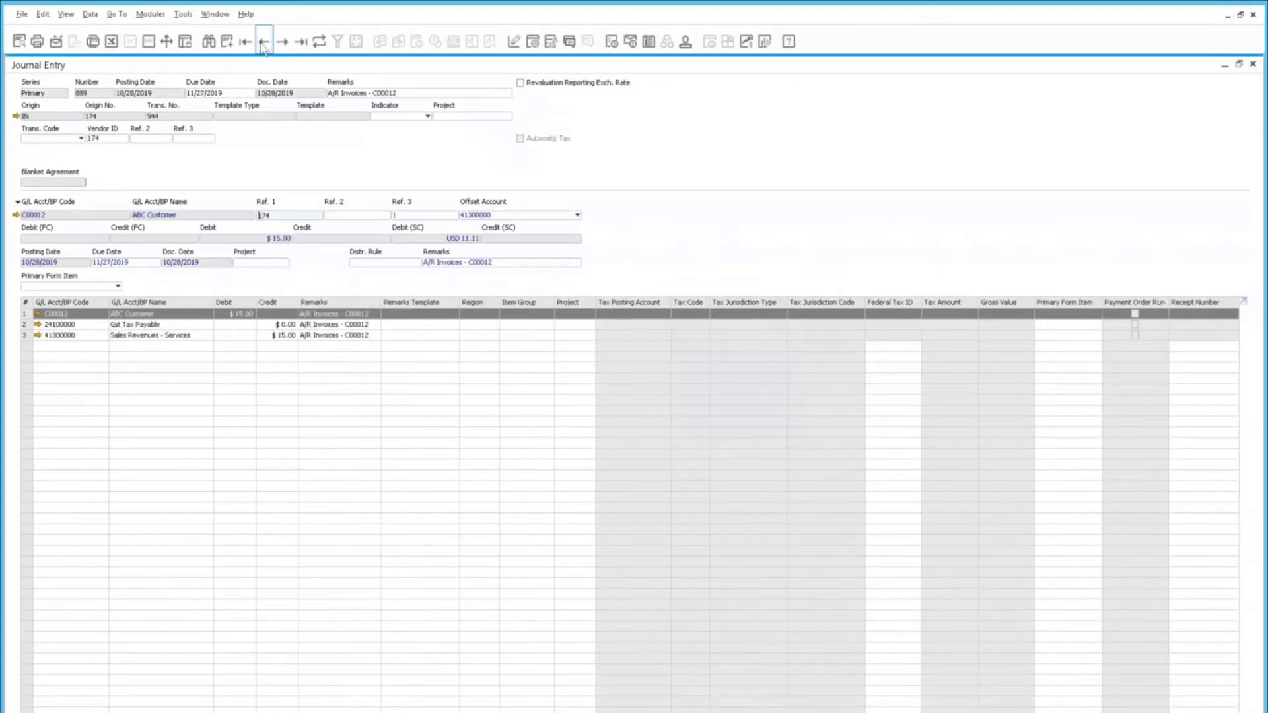
left_click(262, 43)
left_click(264, 43)
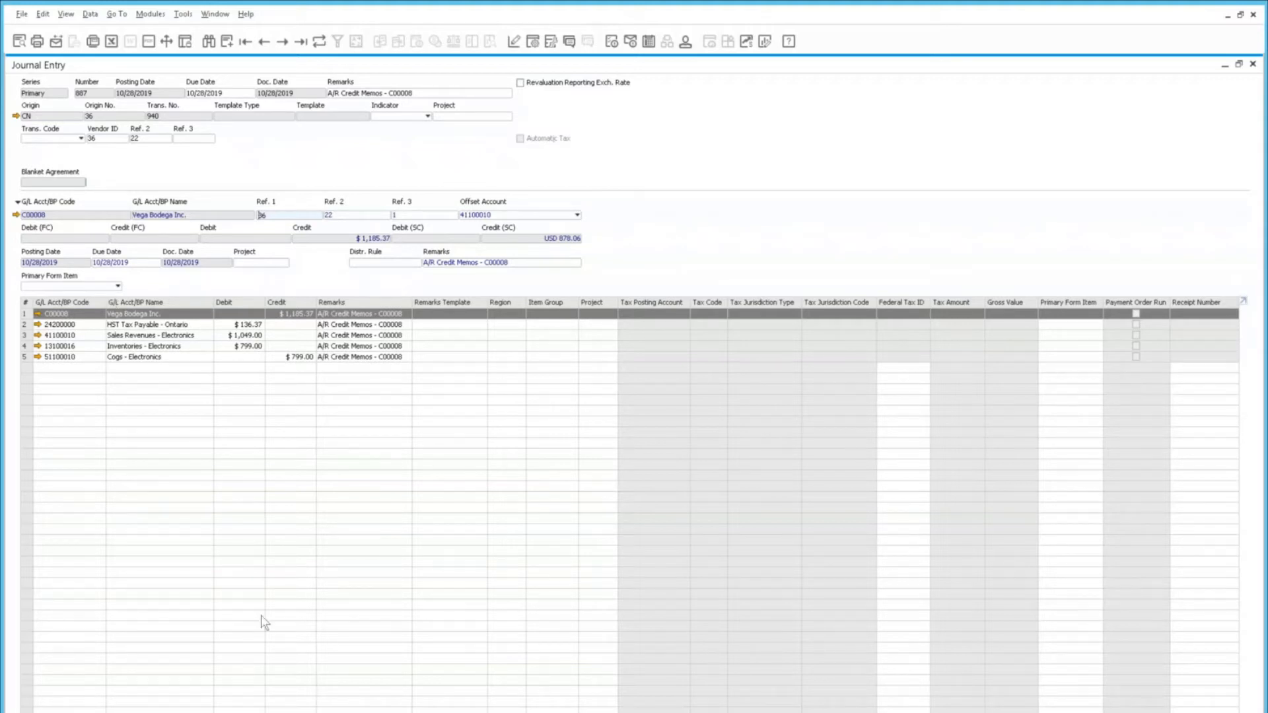
- Start a new journal entry and examine the column mapping in its Import from Excel window, including the field choices for column N
left_click(228, 48)
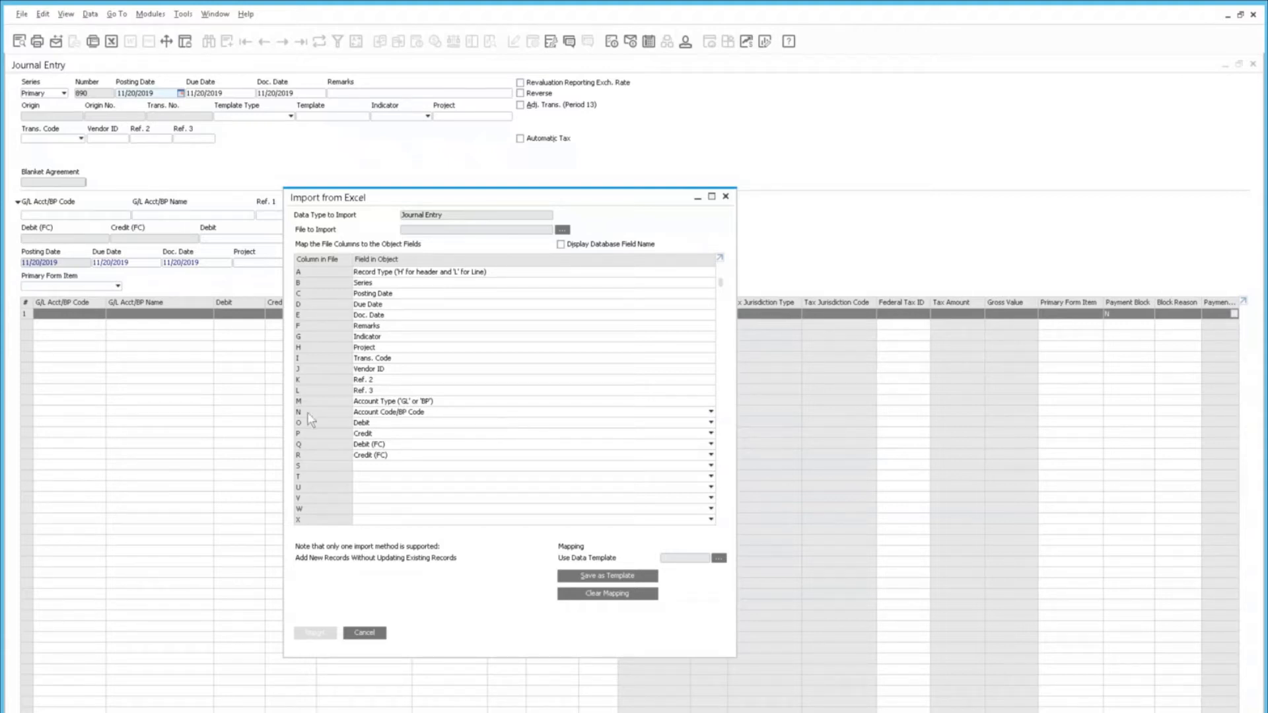
left_click_drag(299, 414, 308, 426)
left_click(399, 420)
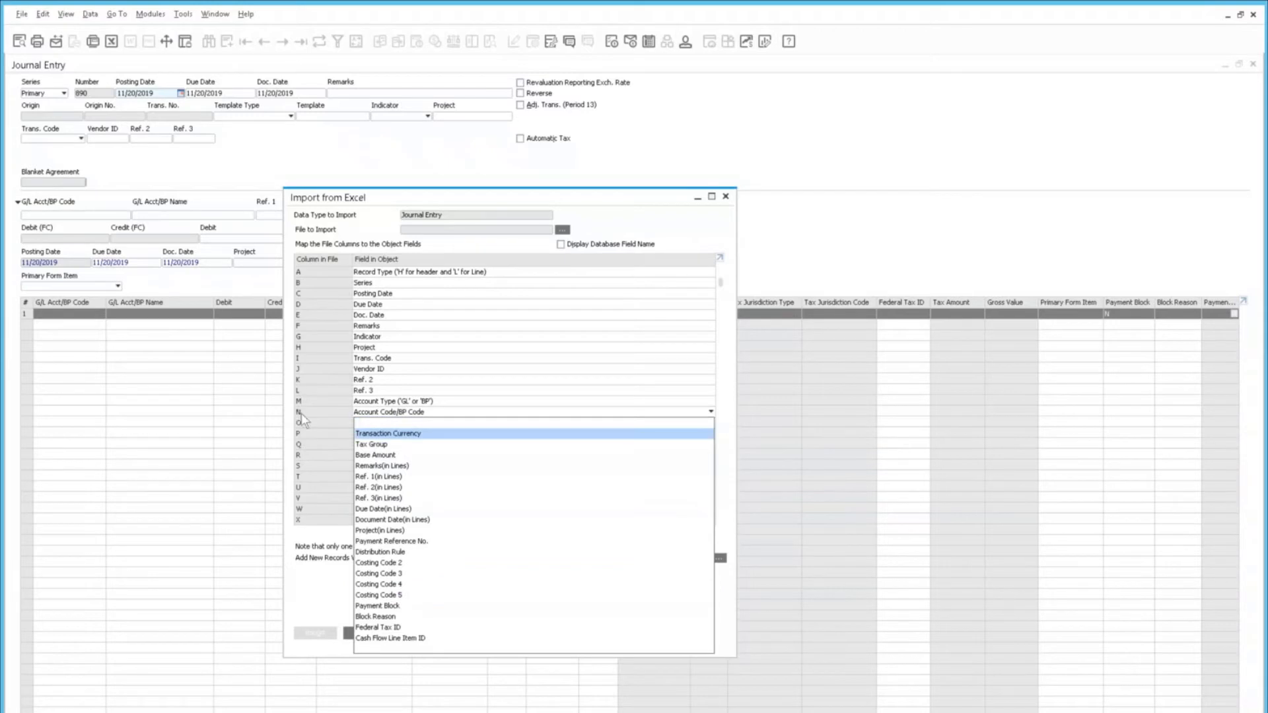
left_click(321, 449)
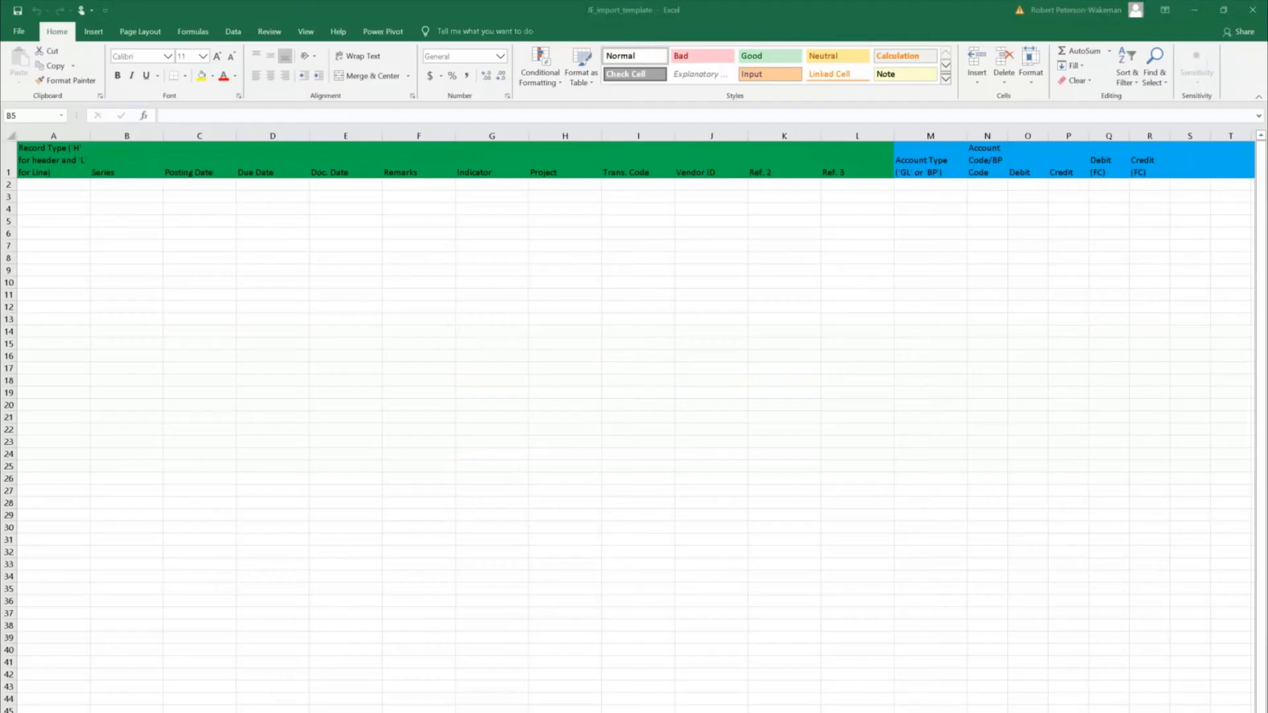
- Switch to the JE_import_template workbook in Excel, widen column A, and select its Record Type header cell
left_click(126, 221)
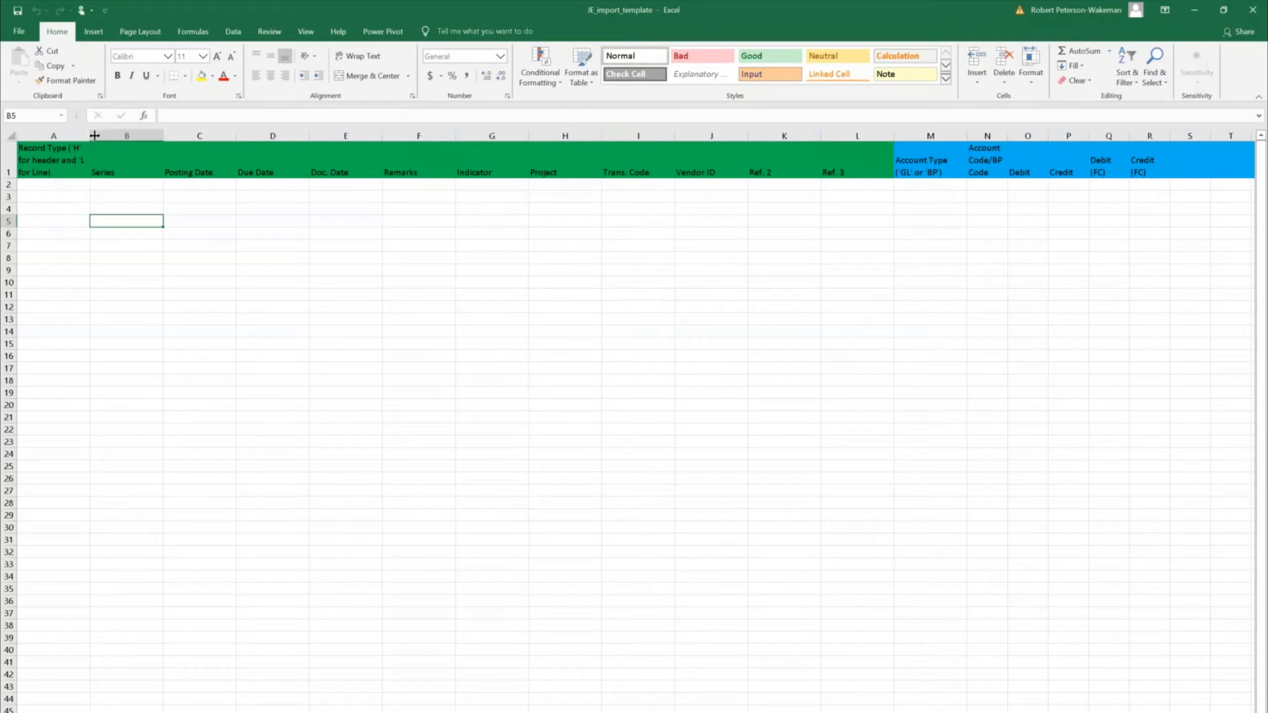
left_click_drag(100, 134, 149, 135)
left_click(83, 164)
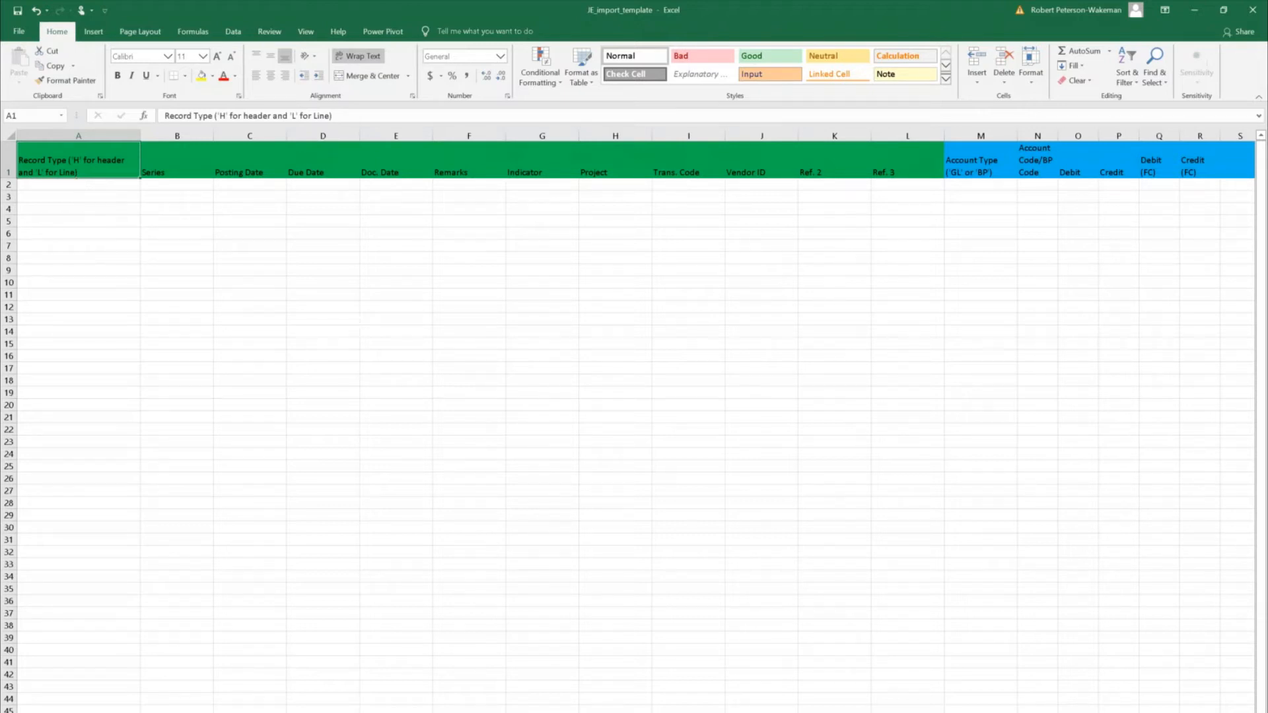
- Switch to the JE_import_test1 workbook and examine the record type, series and three date cells in header row 1
key("alt+Tab")
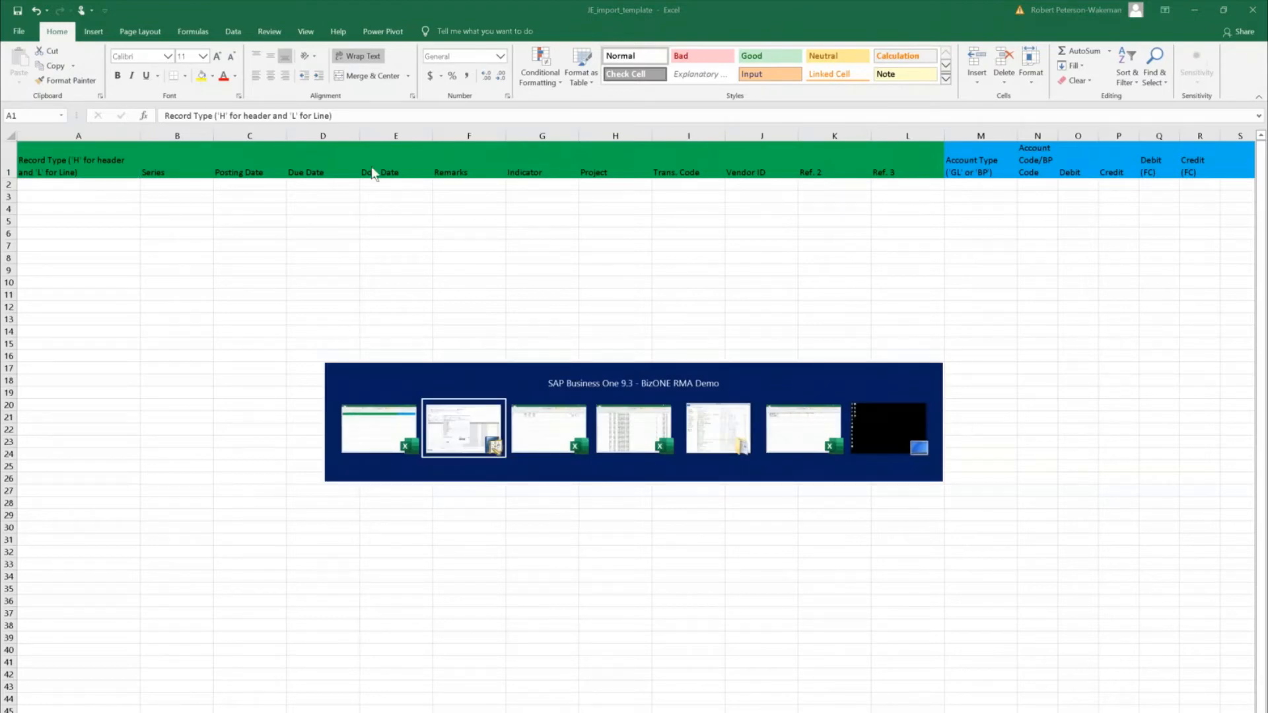
key("alt+Tab")
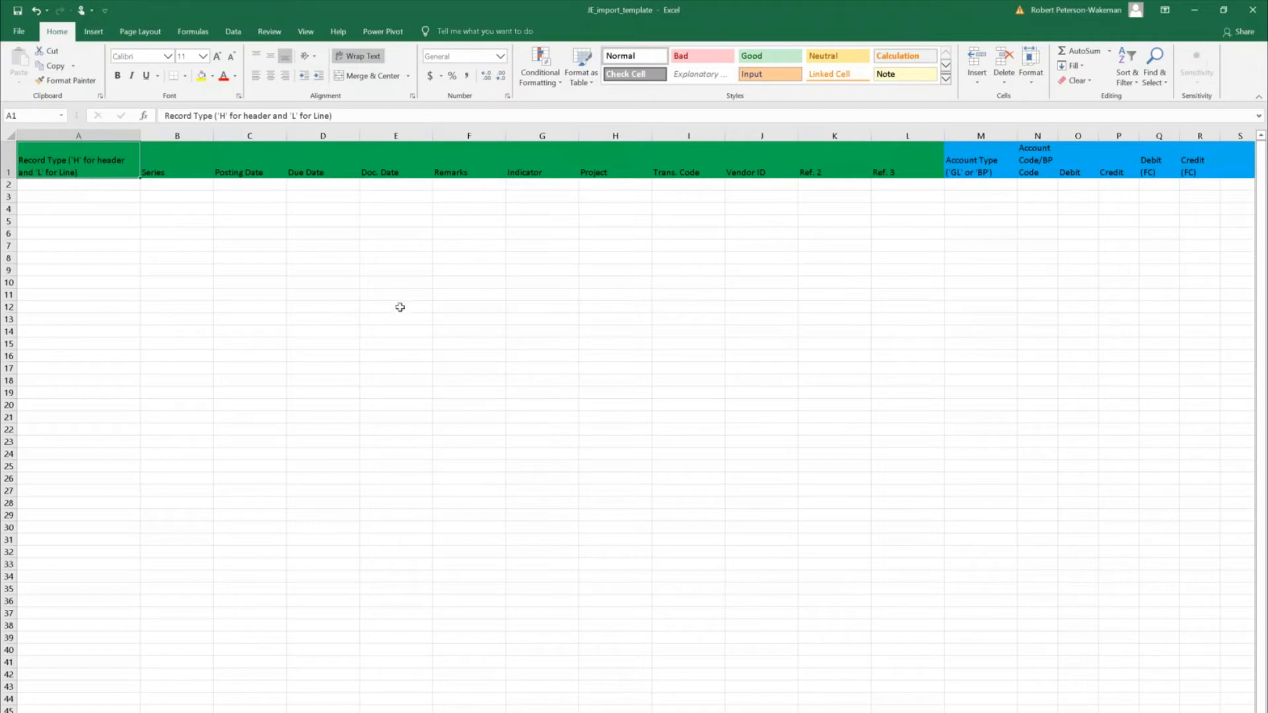
key("alt+Tab")
key("alt+Tab")
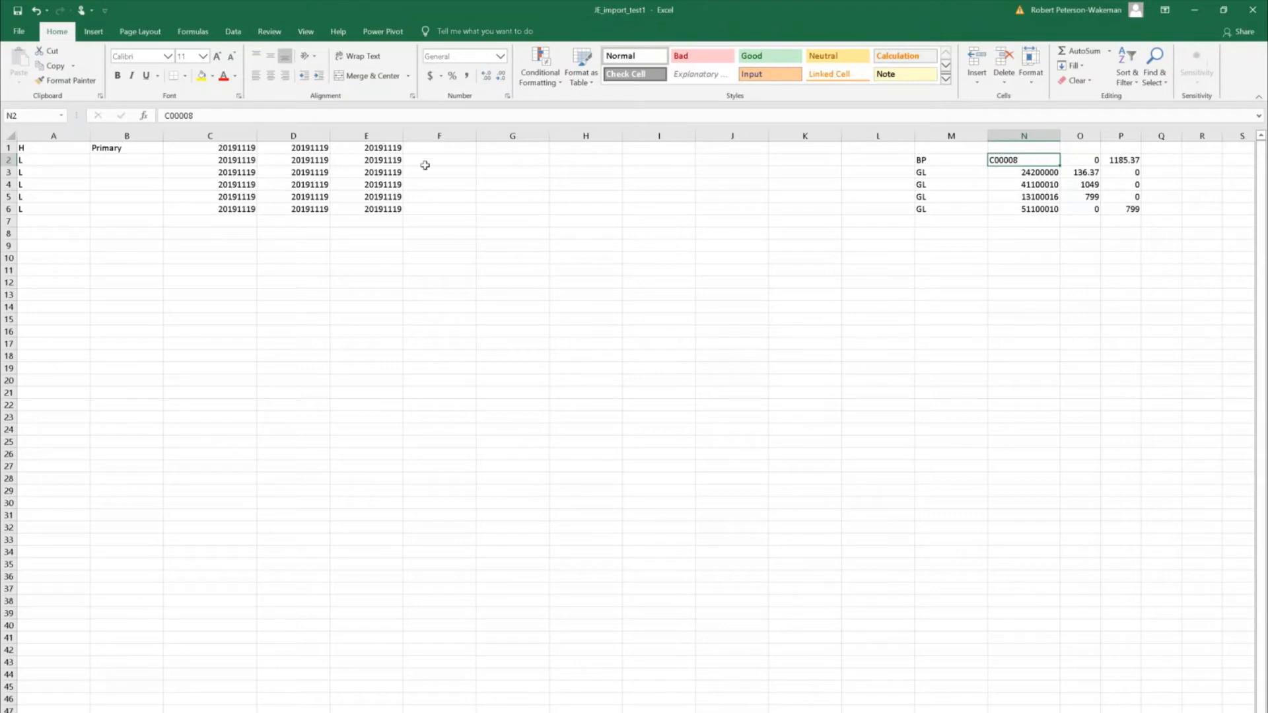
left_click(33, 150)
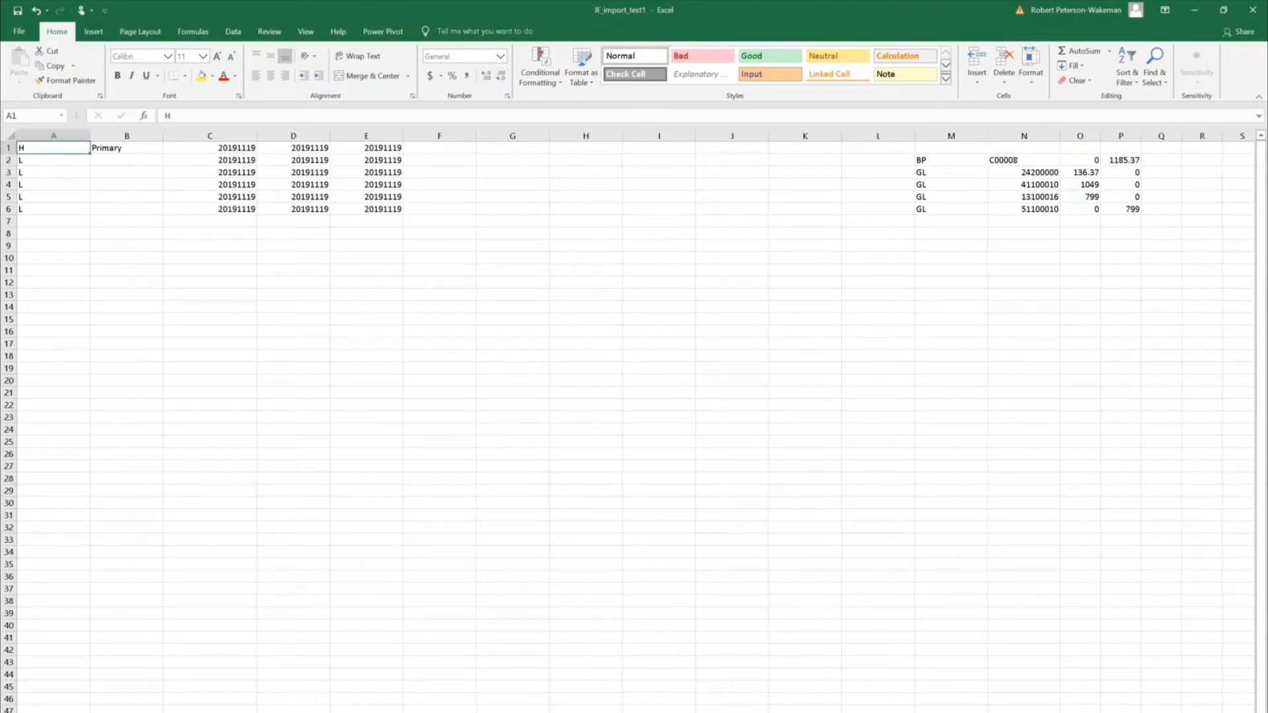
left_click(121, 148)
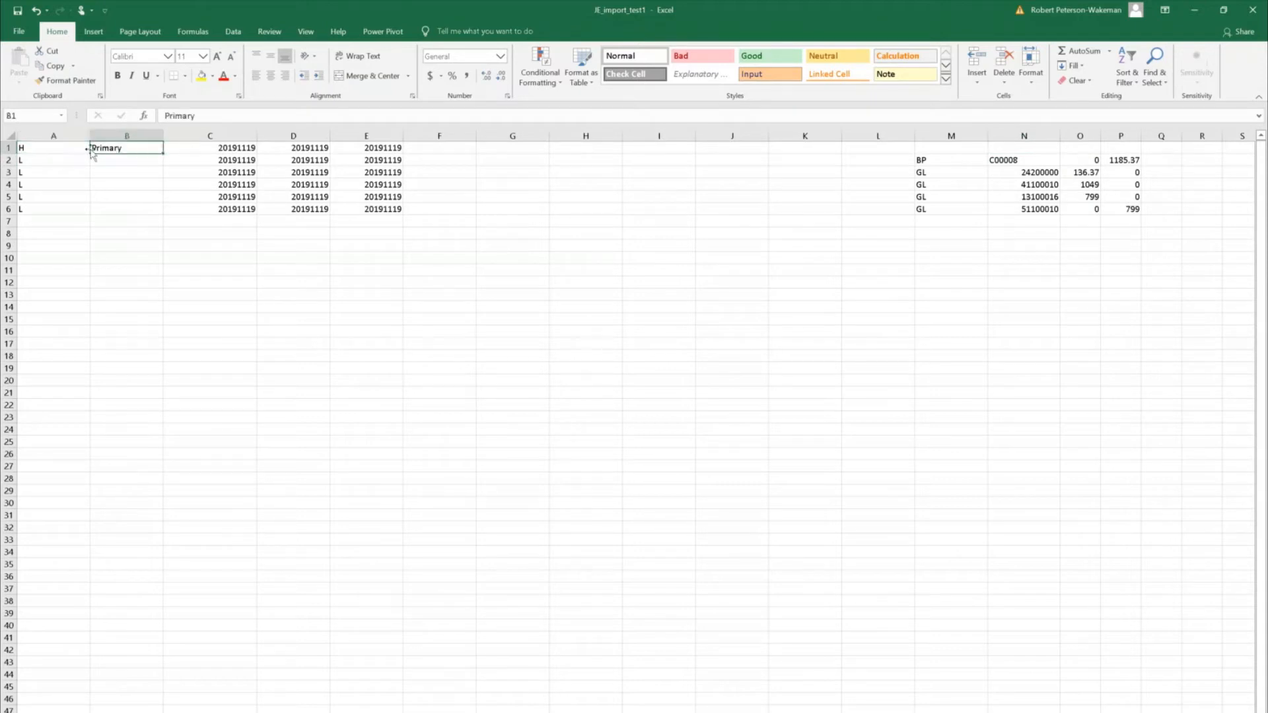
left_click(229, 149)
left_click(291, 148)
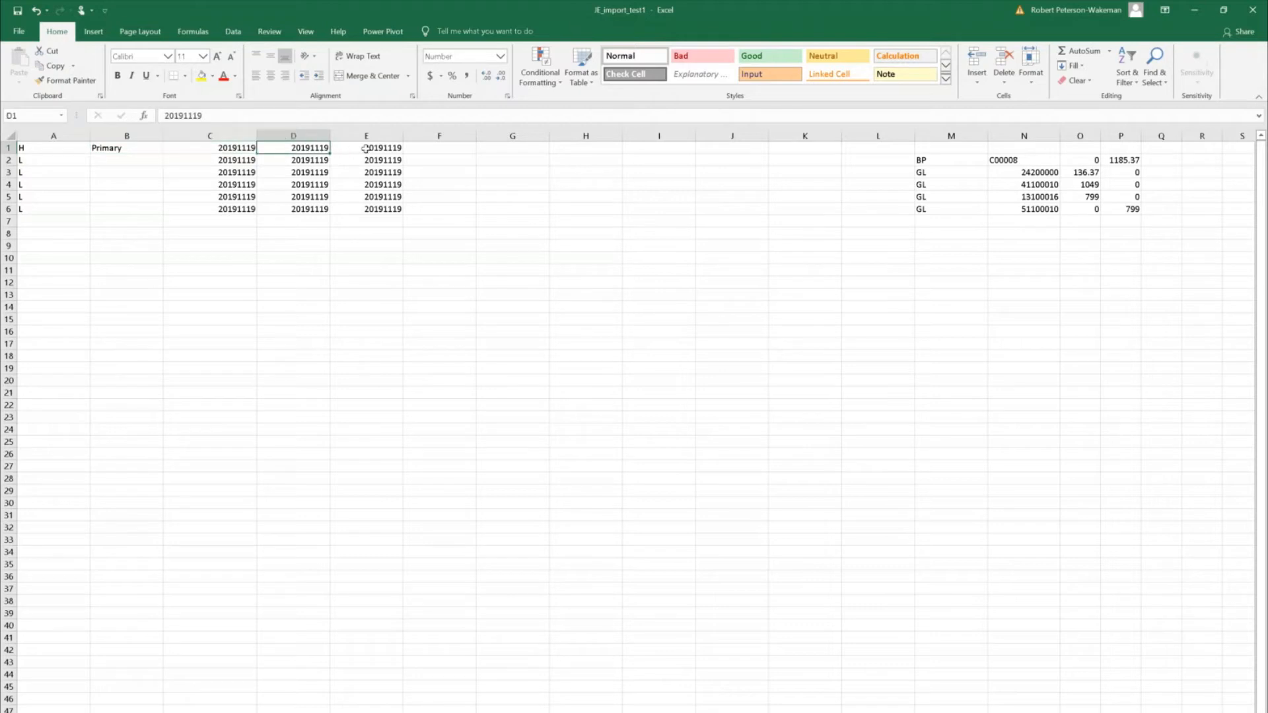
left_click(365, 148)
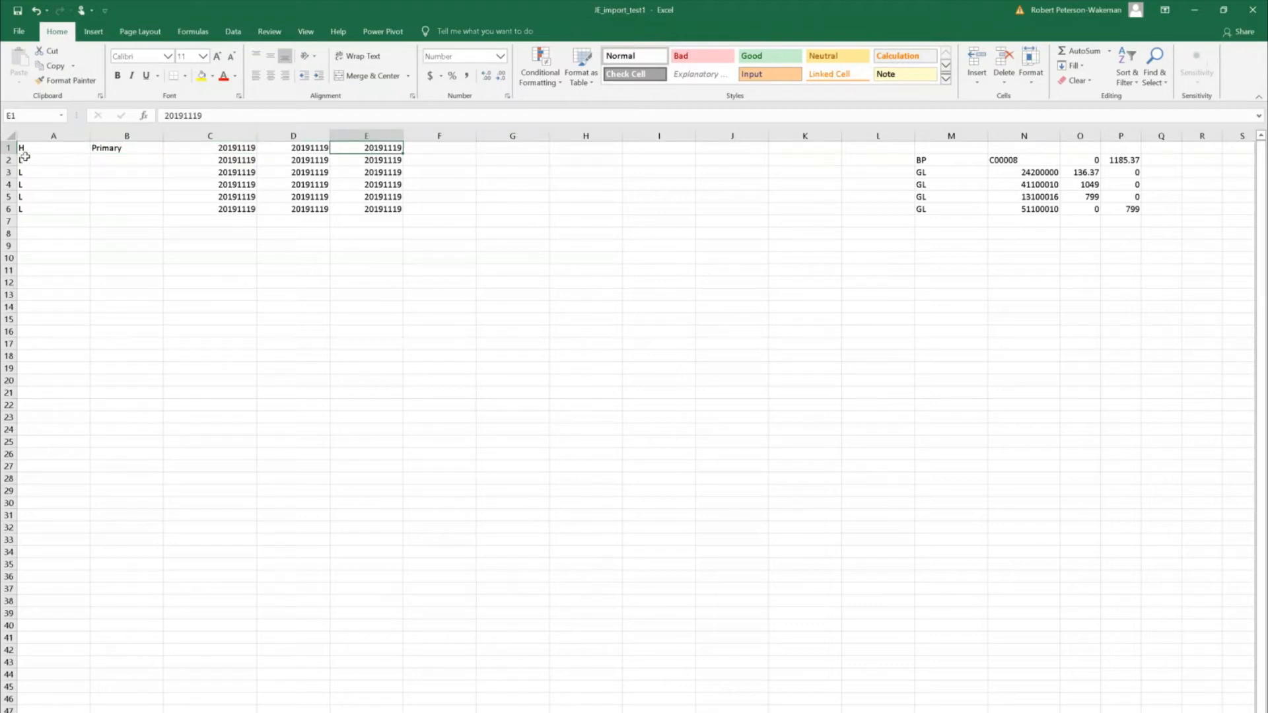
- Examine line rows 2 to 6, including the BP and GL account types in column M and the codes in column N
left_click_drag(9, 160, 8, 209)
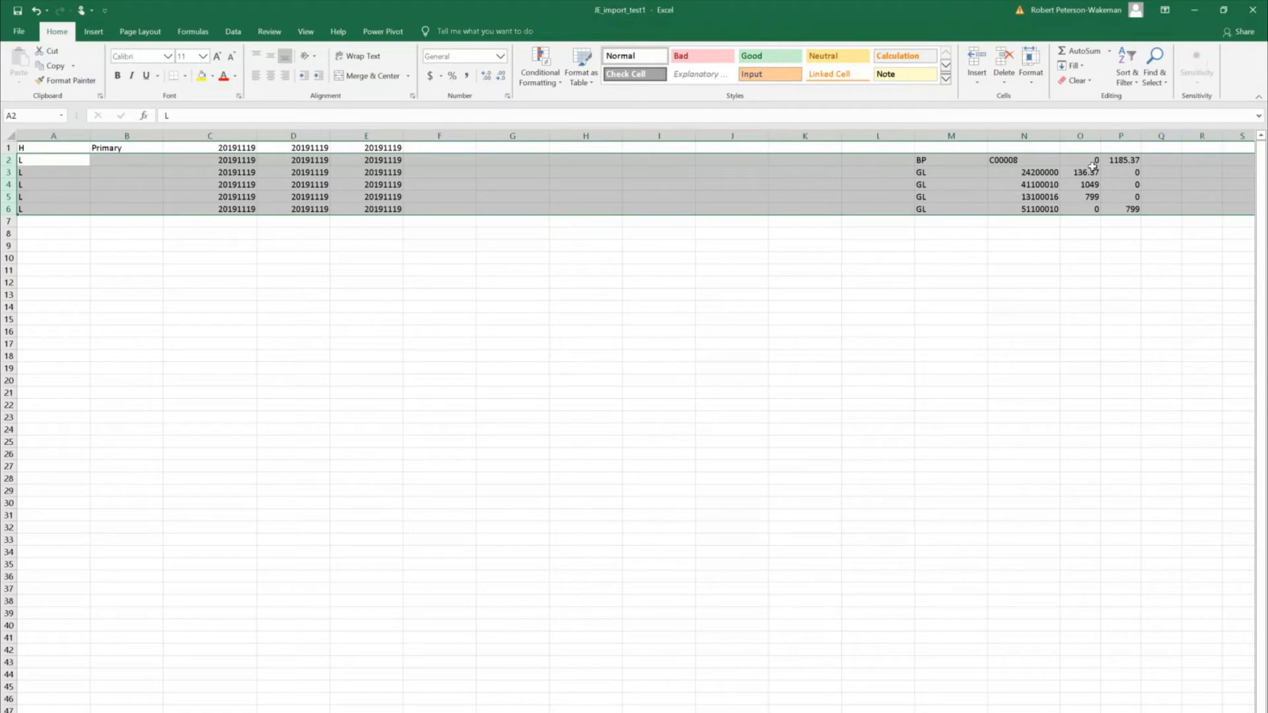
left_click(930, 160)
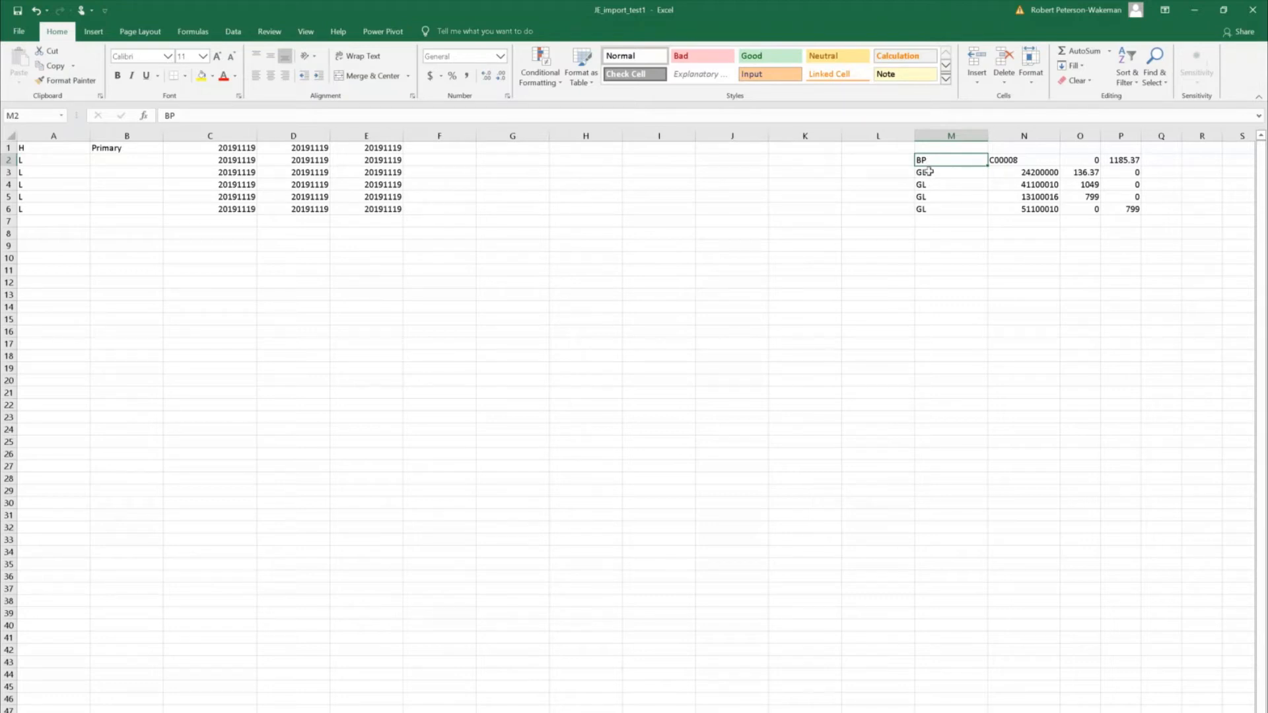
left_click_drag(929, 171, 928, 210)
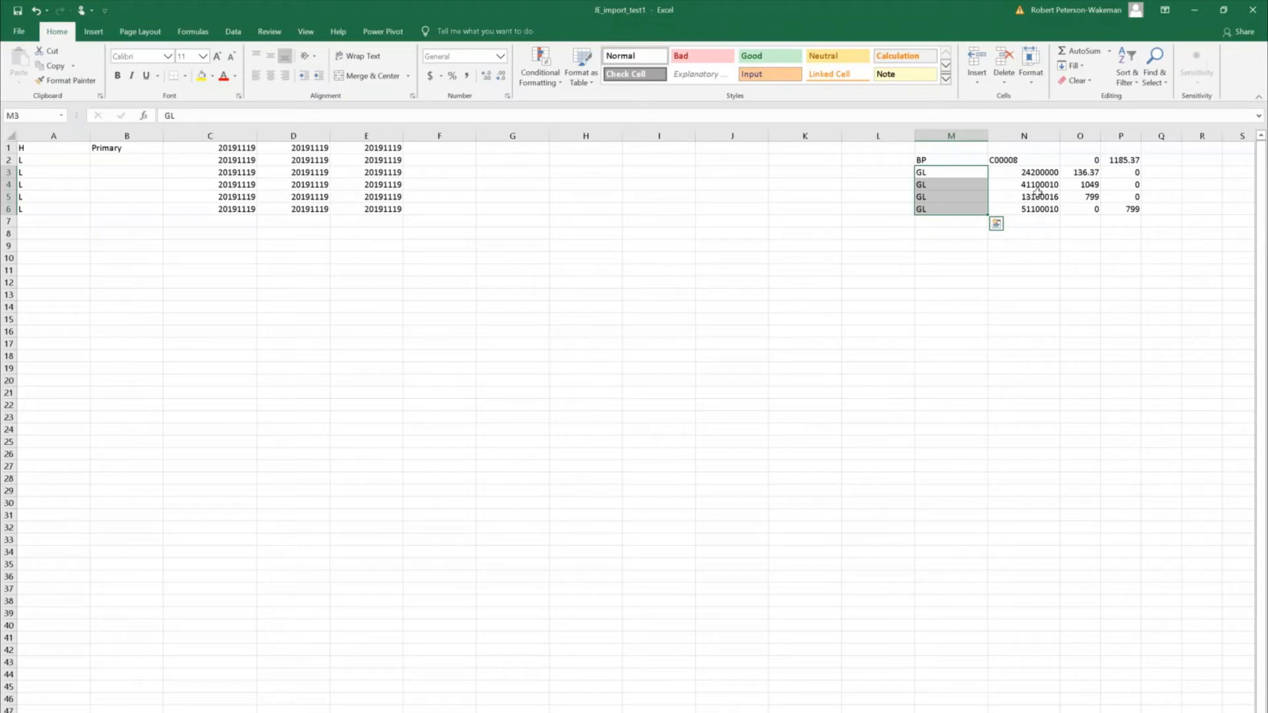
left_click(1040, 160)
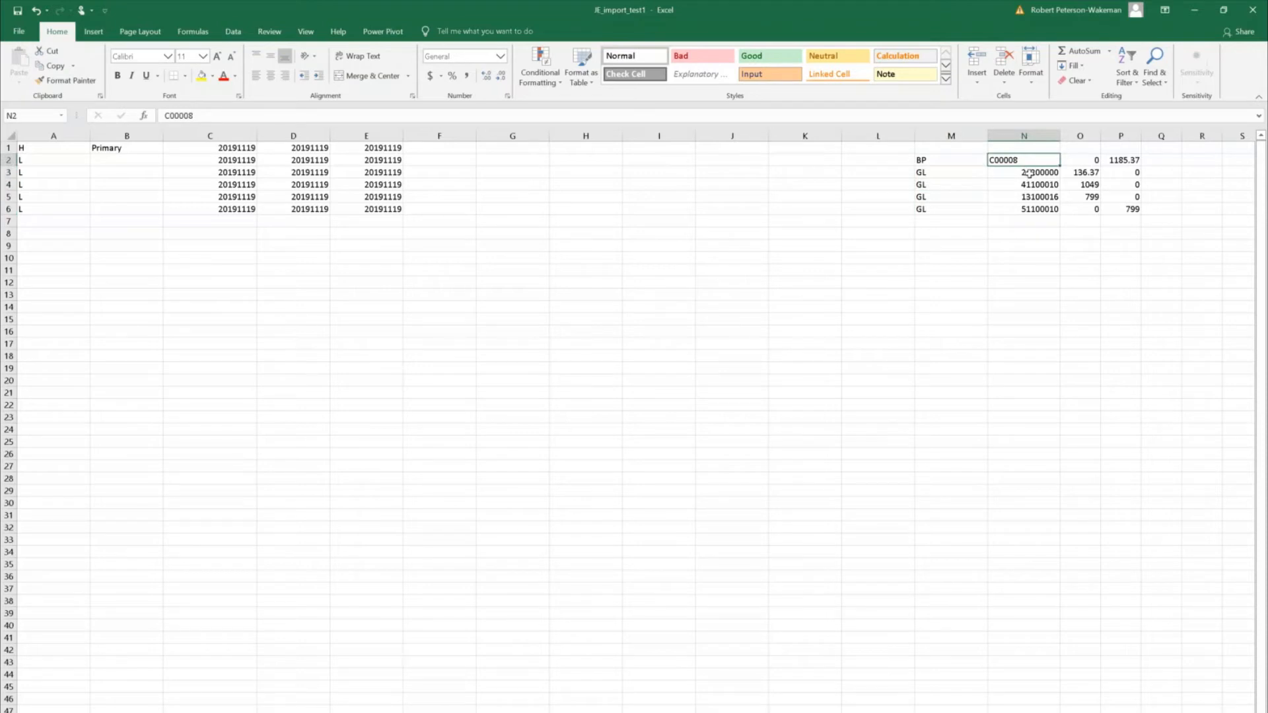
left_click_drag(1029, 173, 1028, 203)
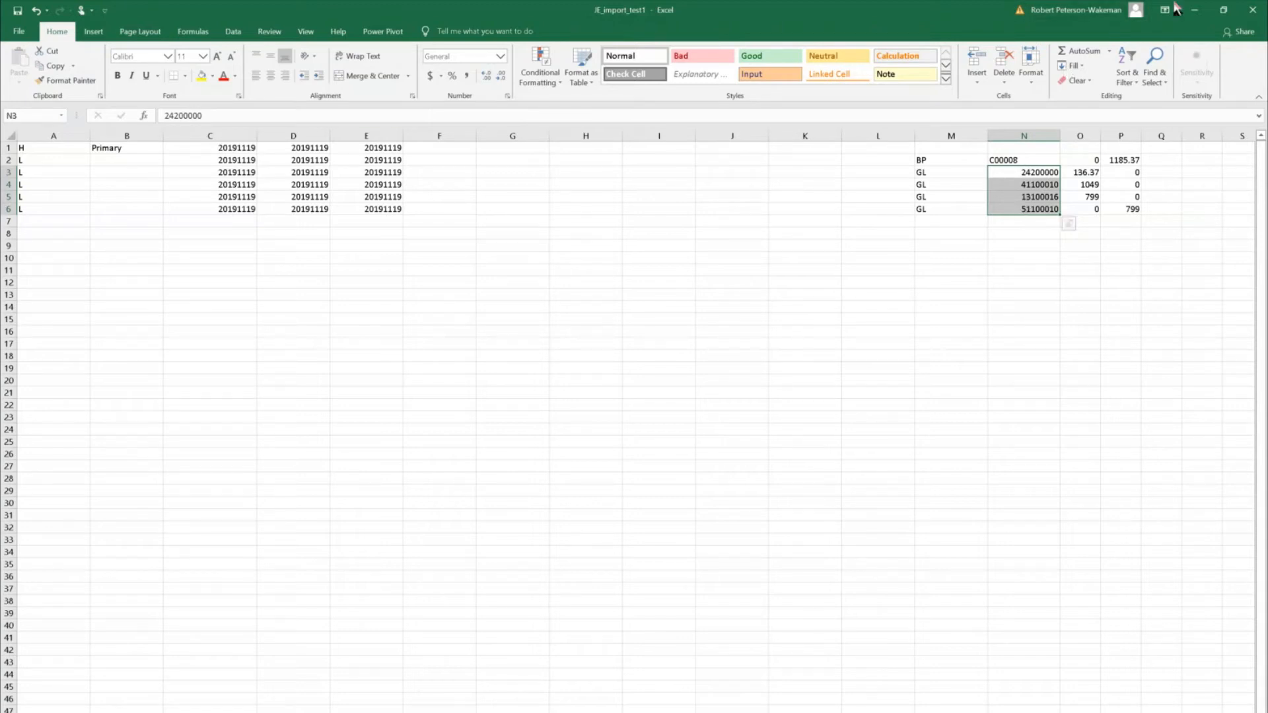
- Minimize the test workbook, switch to SAP Business One, and apply the Improved JE Template as the import's data template
left_click(1194, 10)
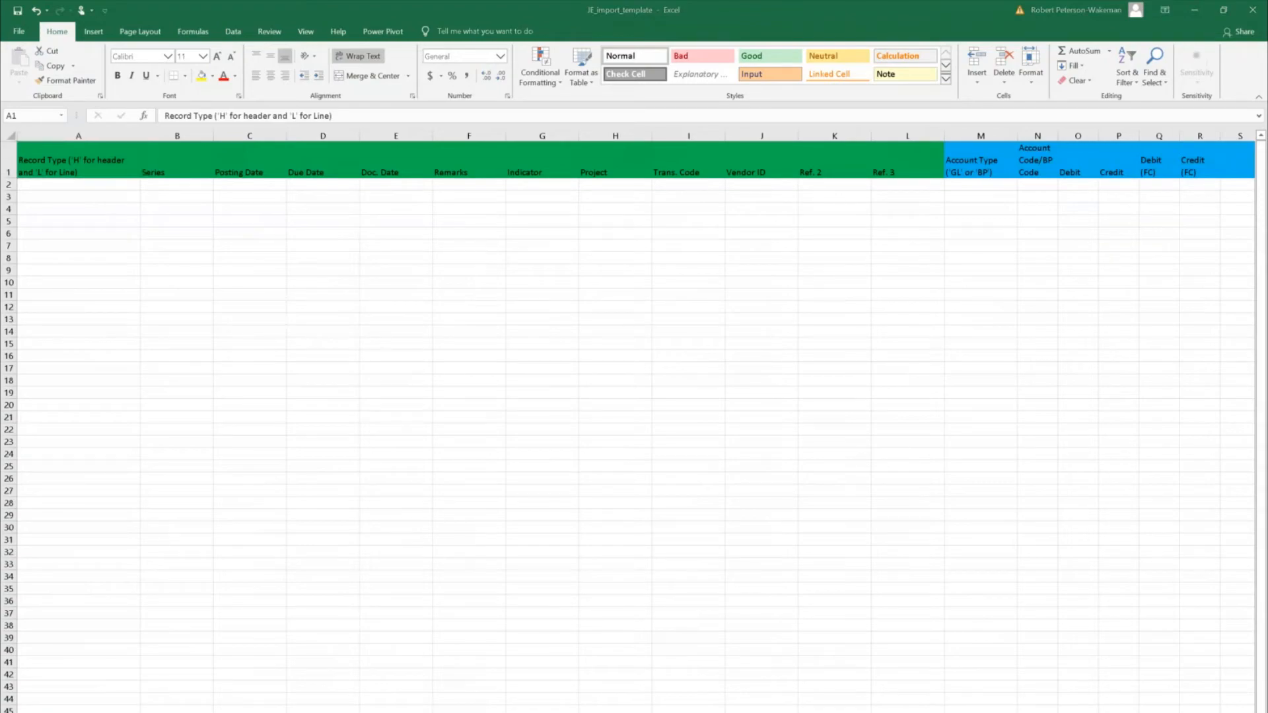
key("alt+Tab")
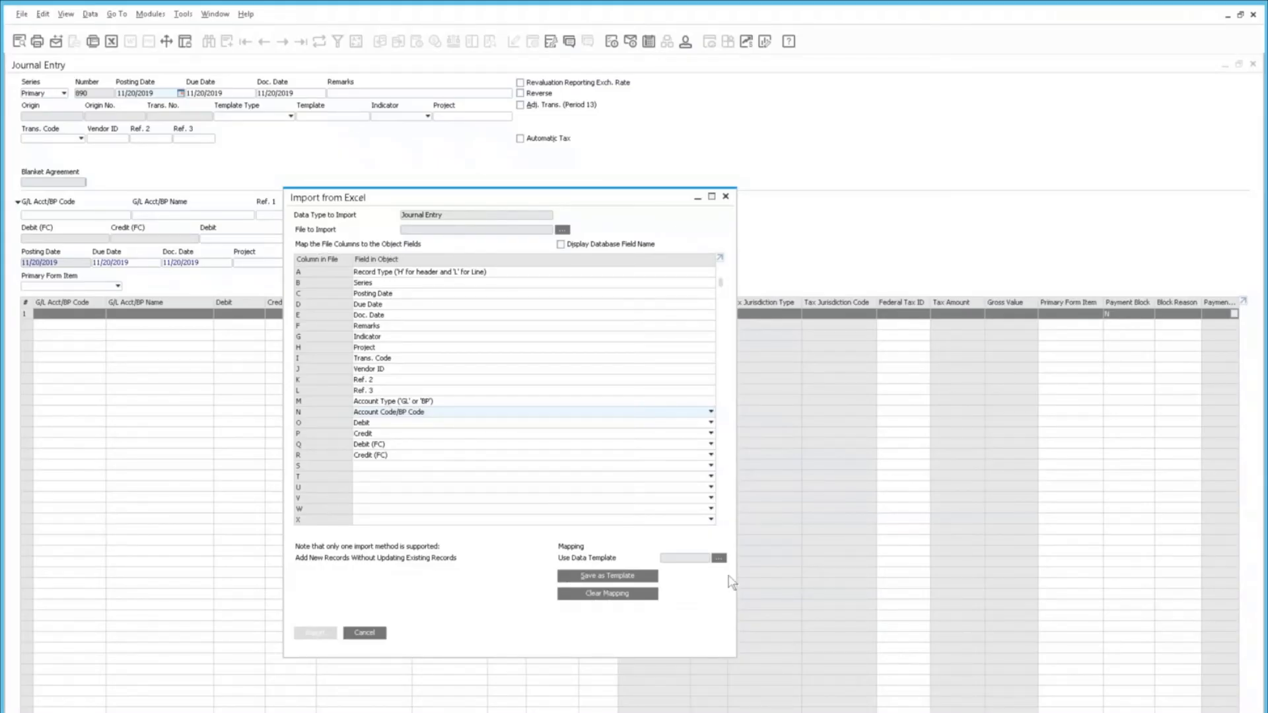
left_click(719, 559)
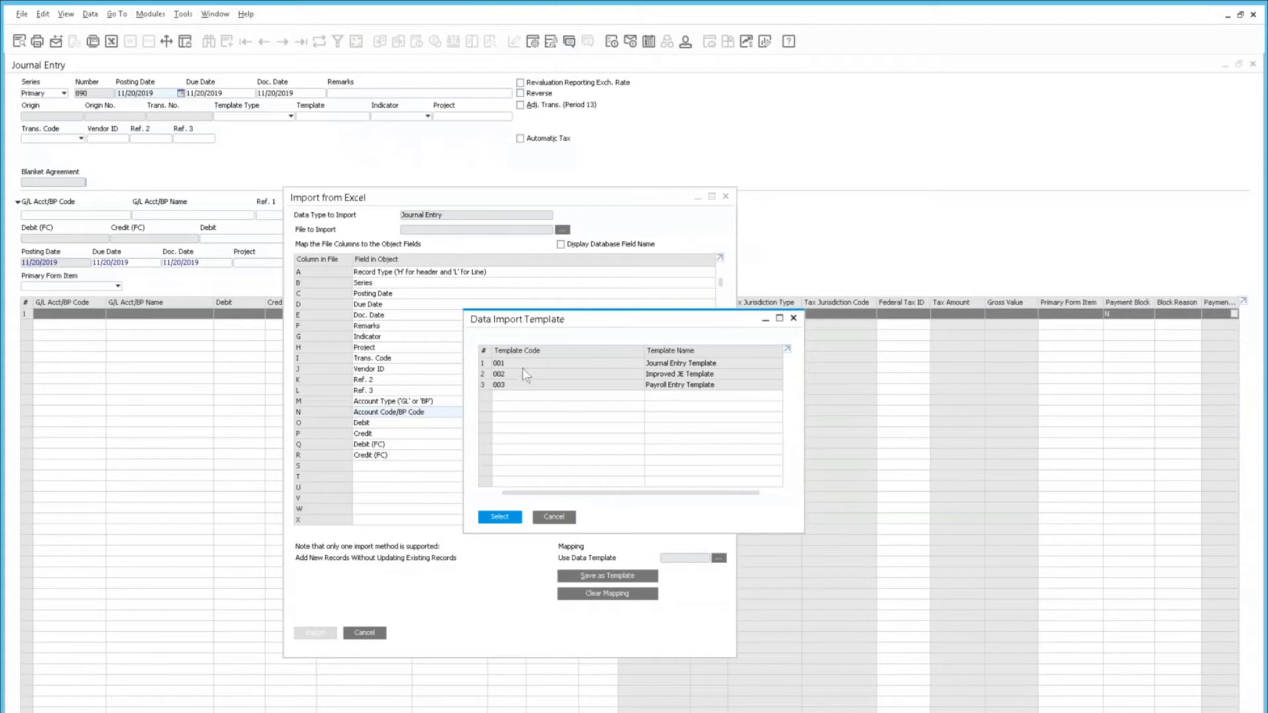
left_click(557, 375)
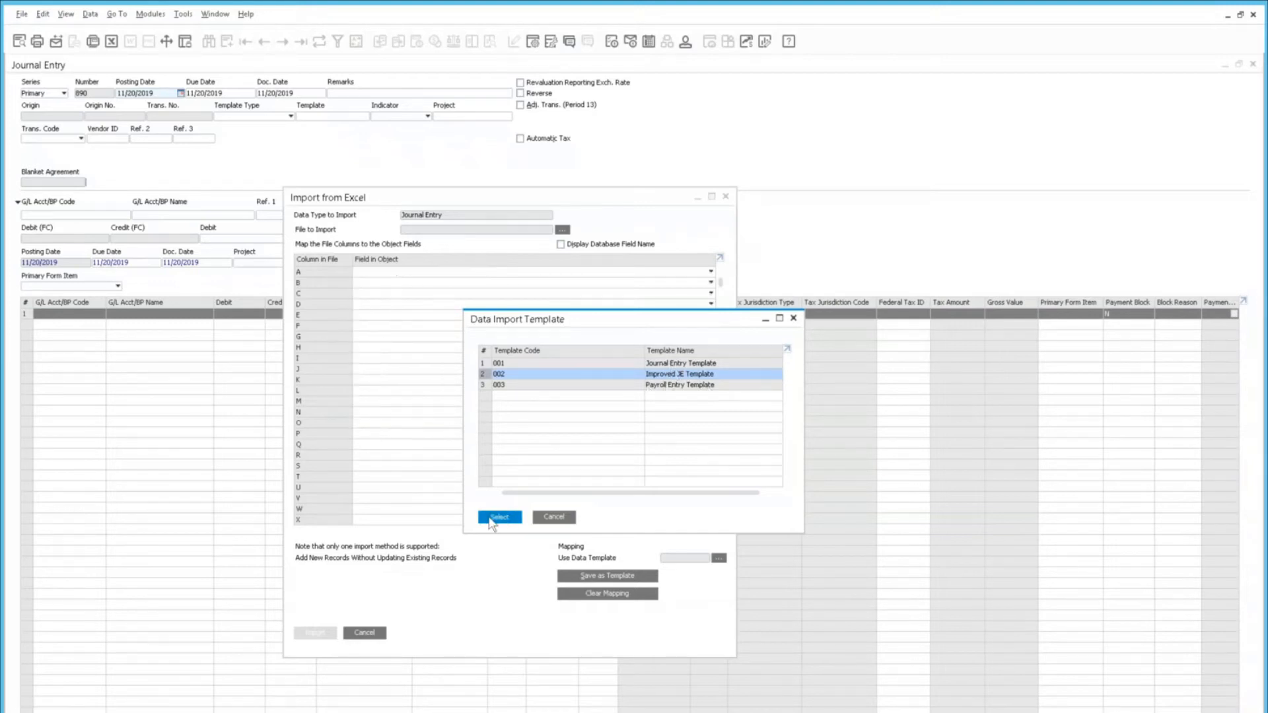
left_click(493, 517)
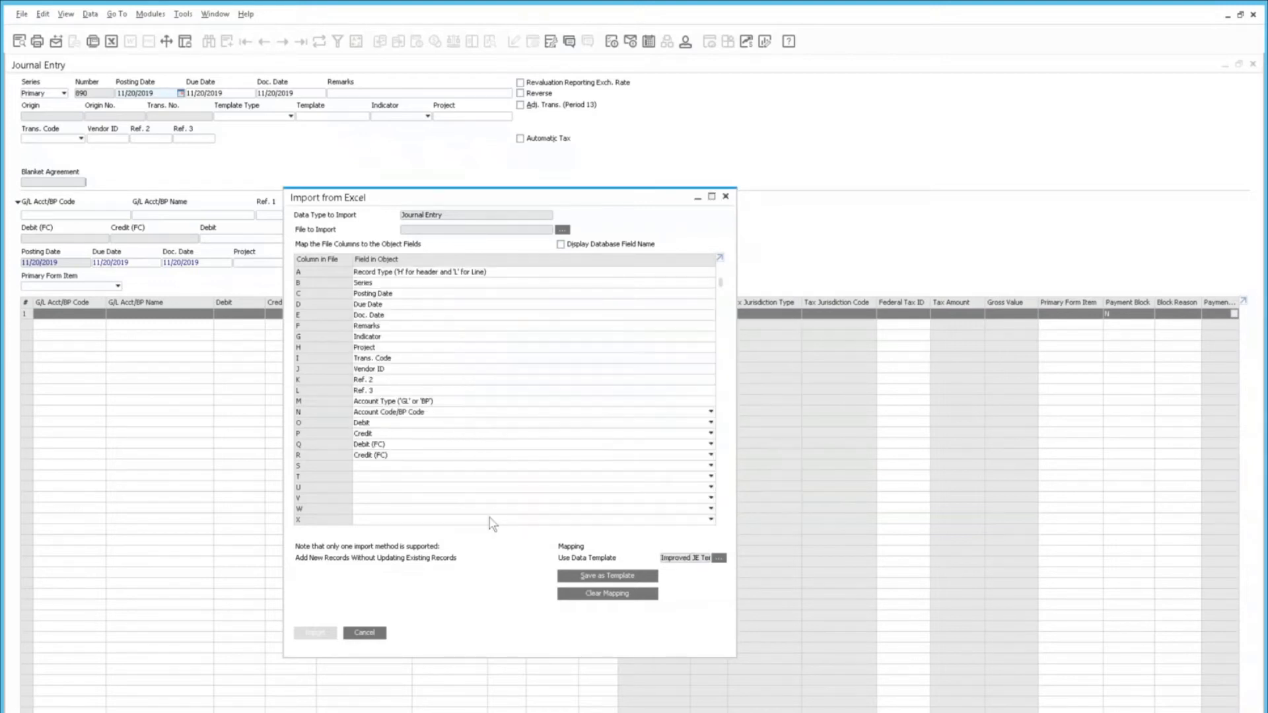
- Choose the JE_import_test1 text file from the Documents folder and import it into the journal entry
left_click(563, 230)
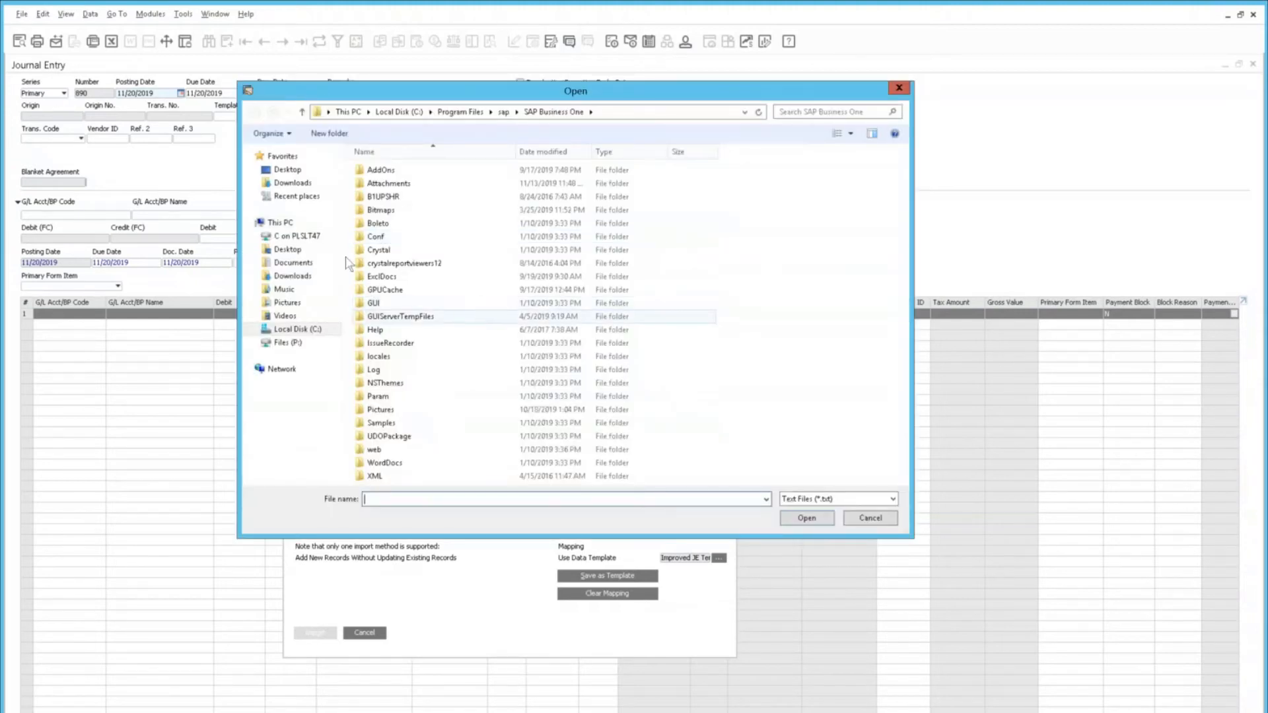
left_click(293, 251)
left_click(293, 262)
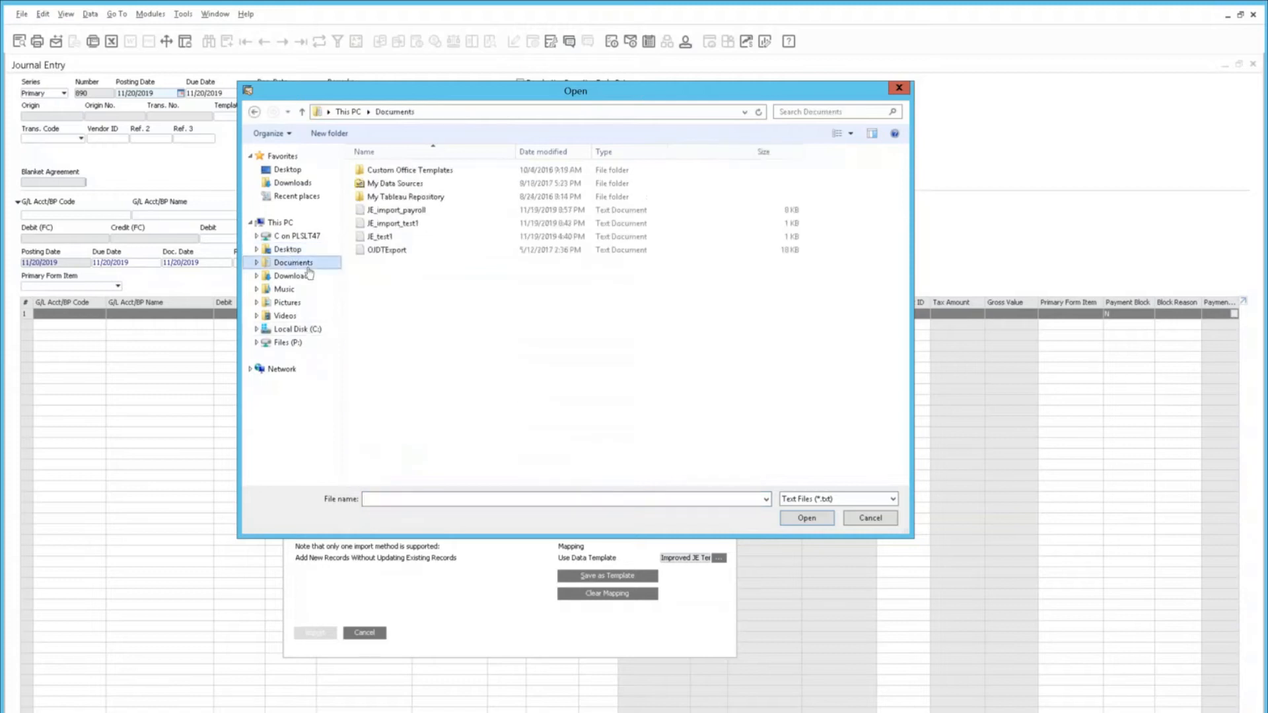
left_click(395, 224)
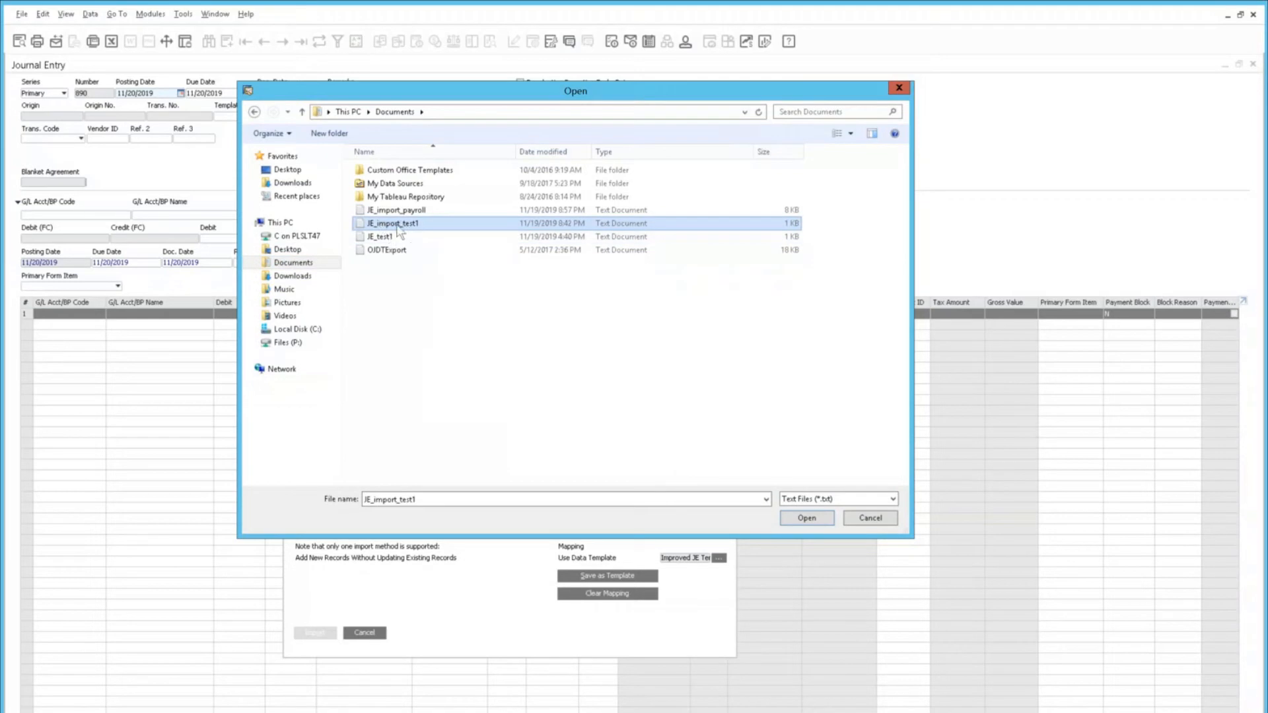
left_click(785, 522)
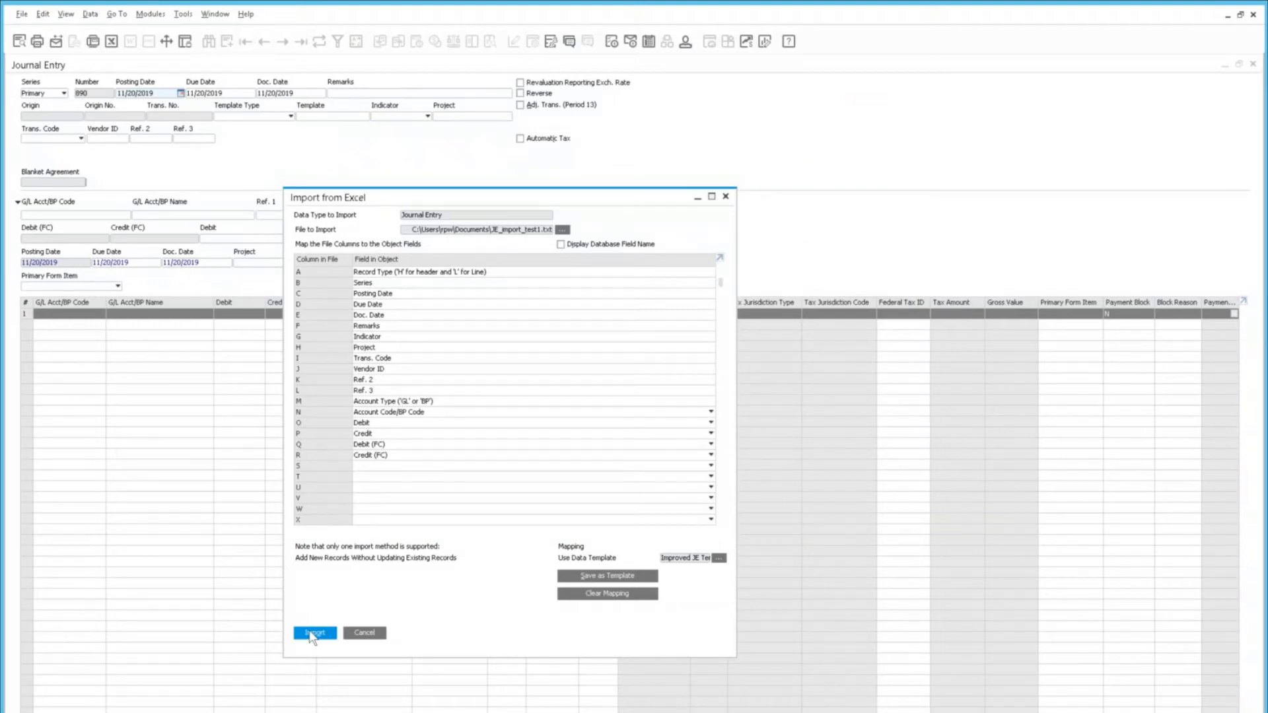
left_click(313, 635)
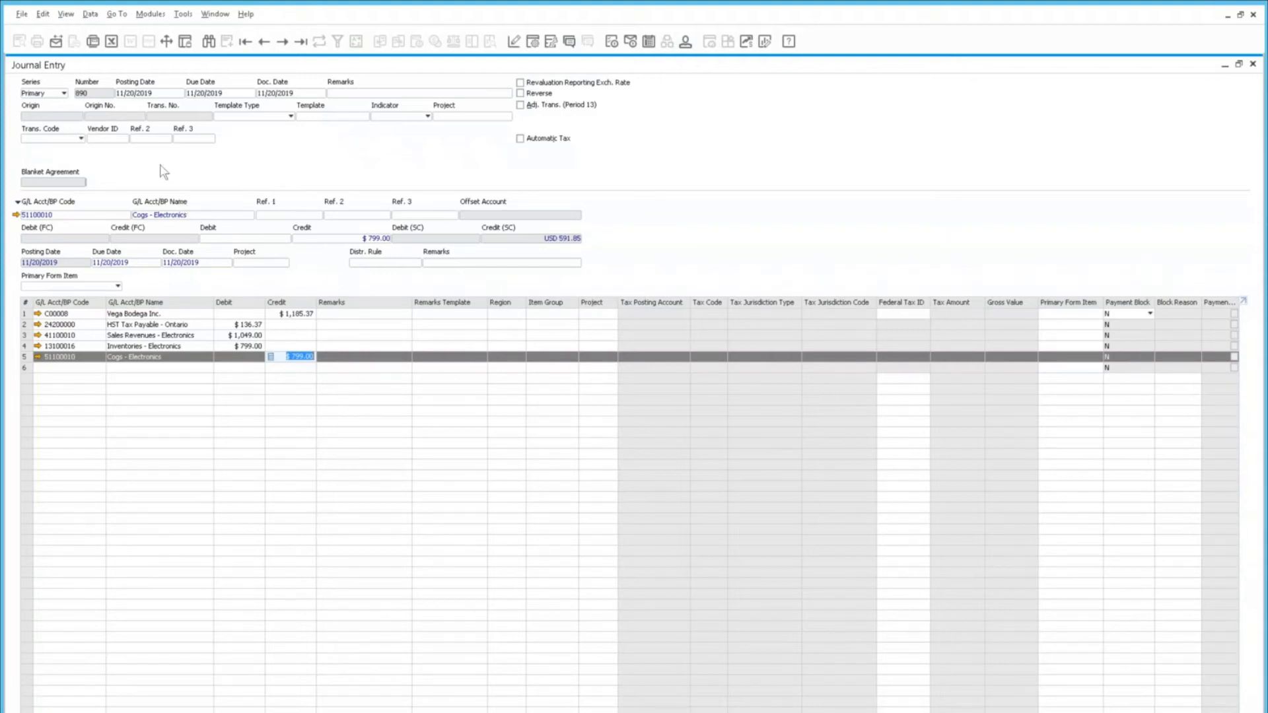
- Start over with a blank journal entry and apply the Payroll Entry Template in its Import from Excel window
left_click(212, 47)
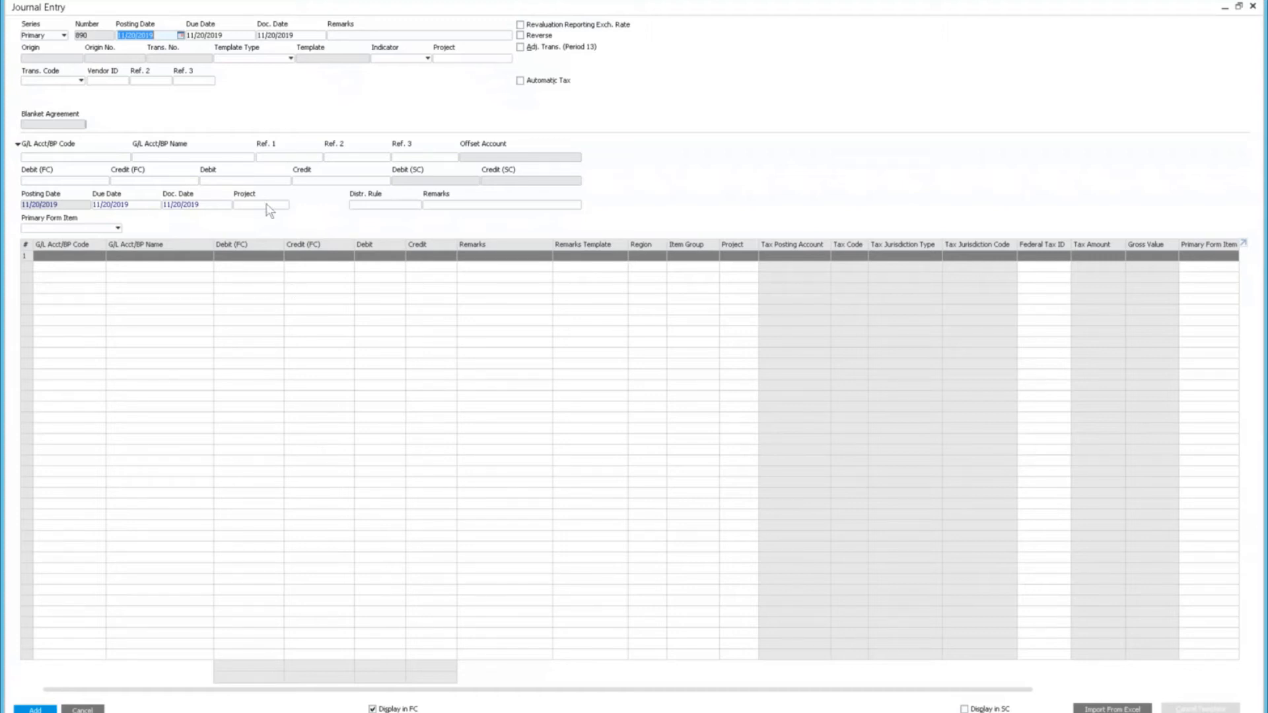
left_click(494, 257)
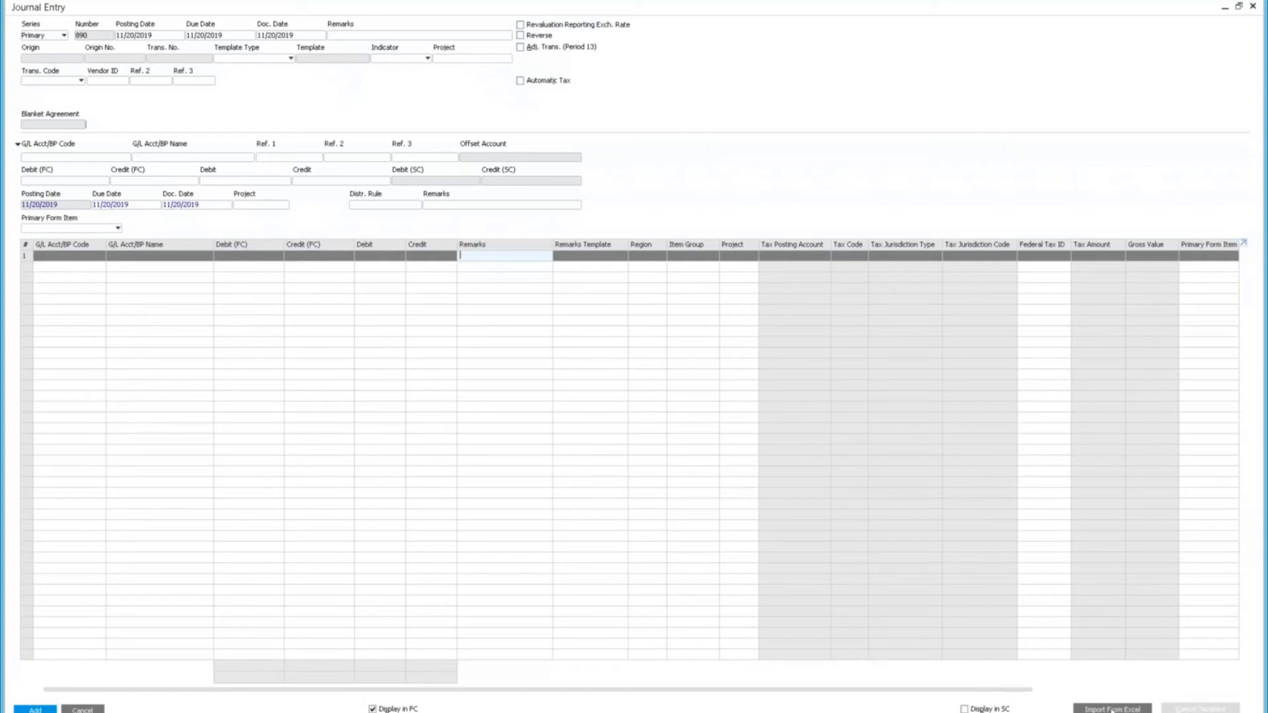
left_click(1112, 711)
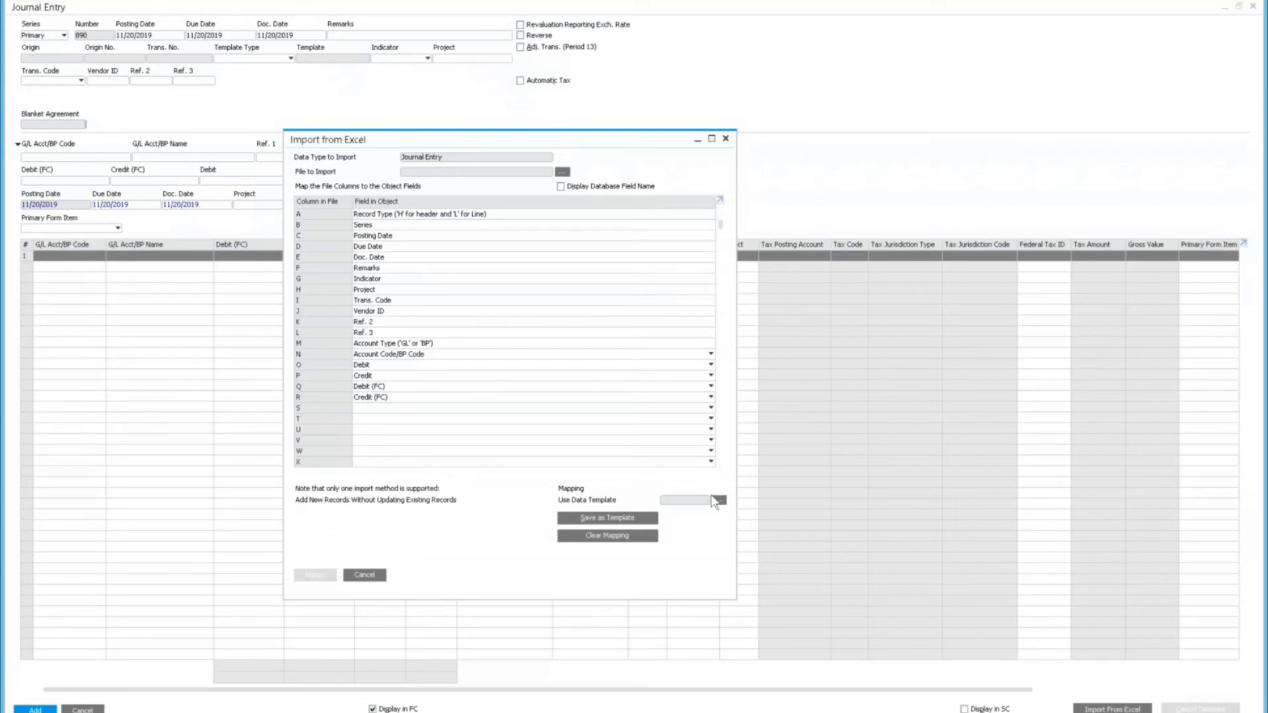
left_click(720, 500)
left_click(489, 327)
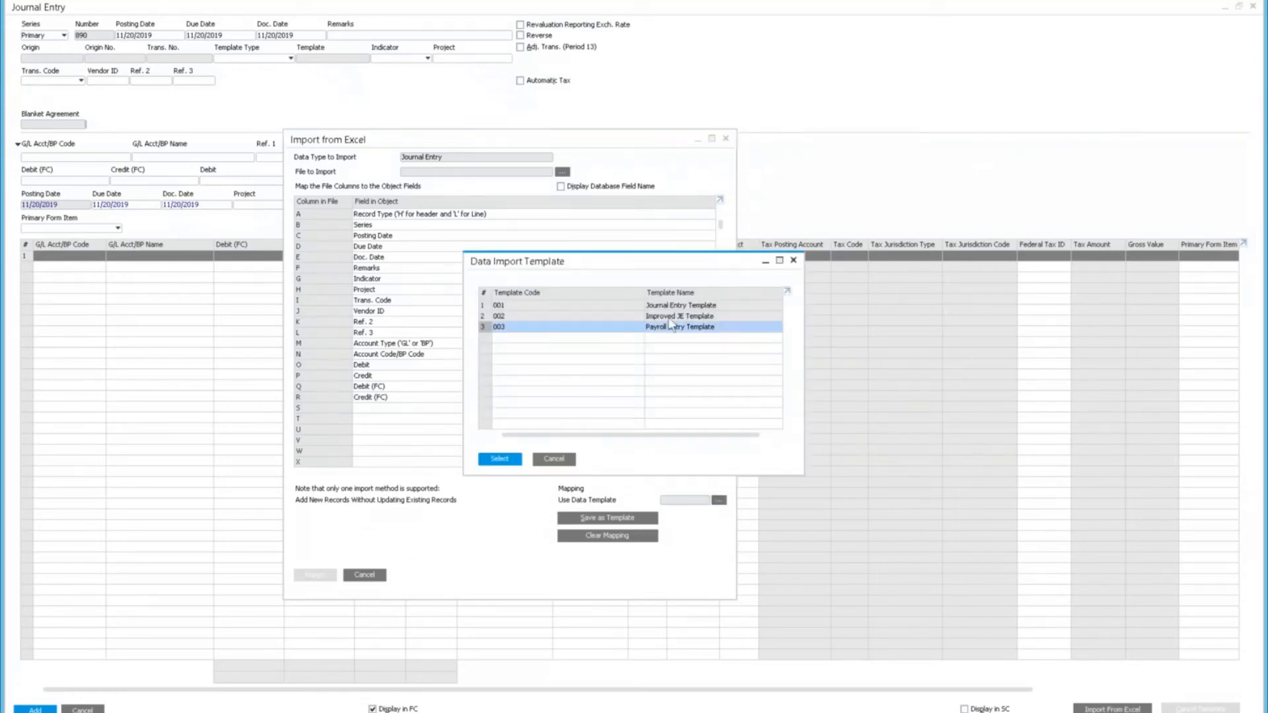
left_click(504, 460)
- Choose the JE_import_payroll text file from the Documents folder and import it into the journal entry
left_click(562, 172)
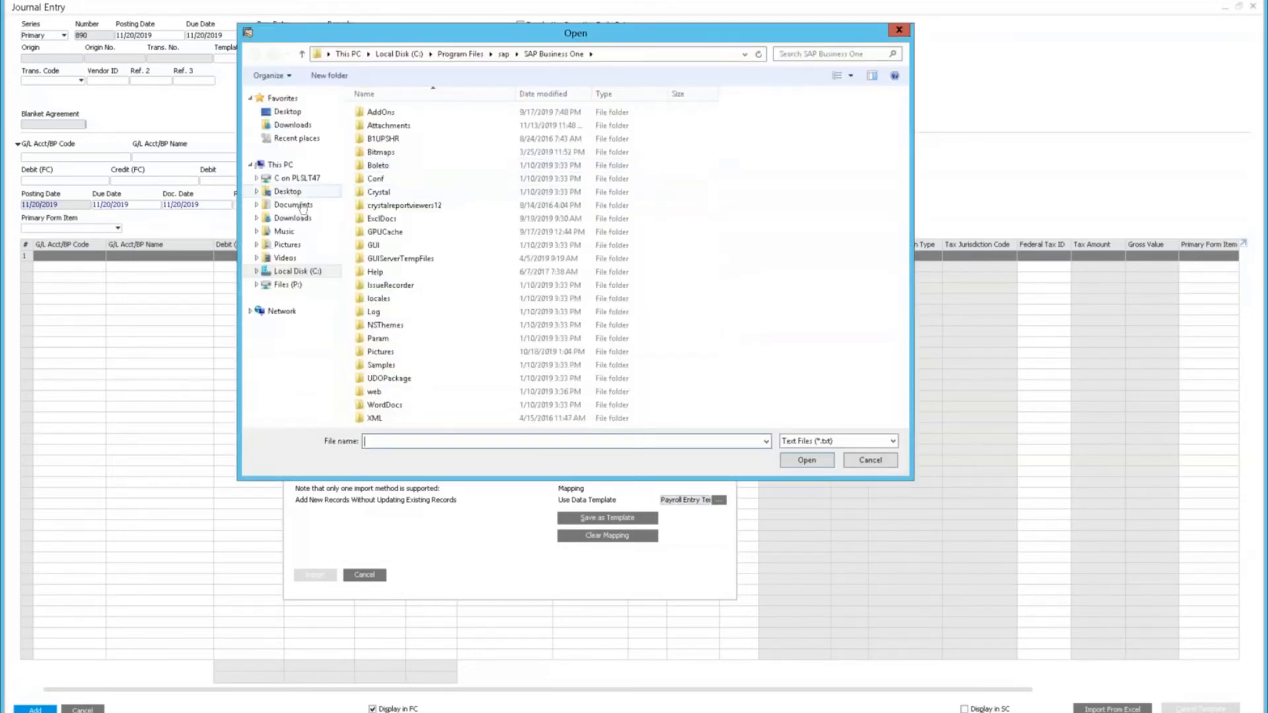
left_click(303, 207)
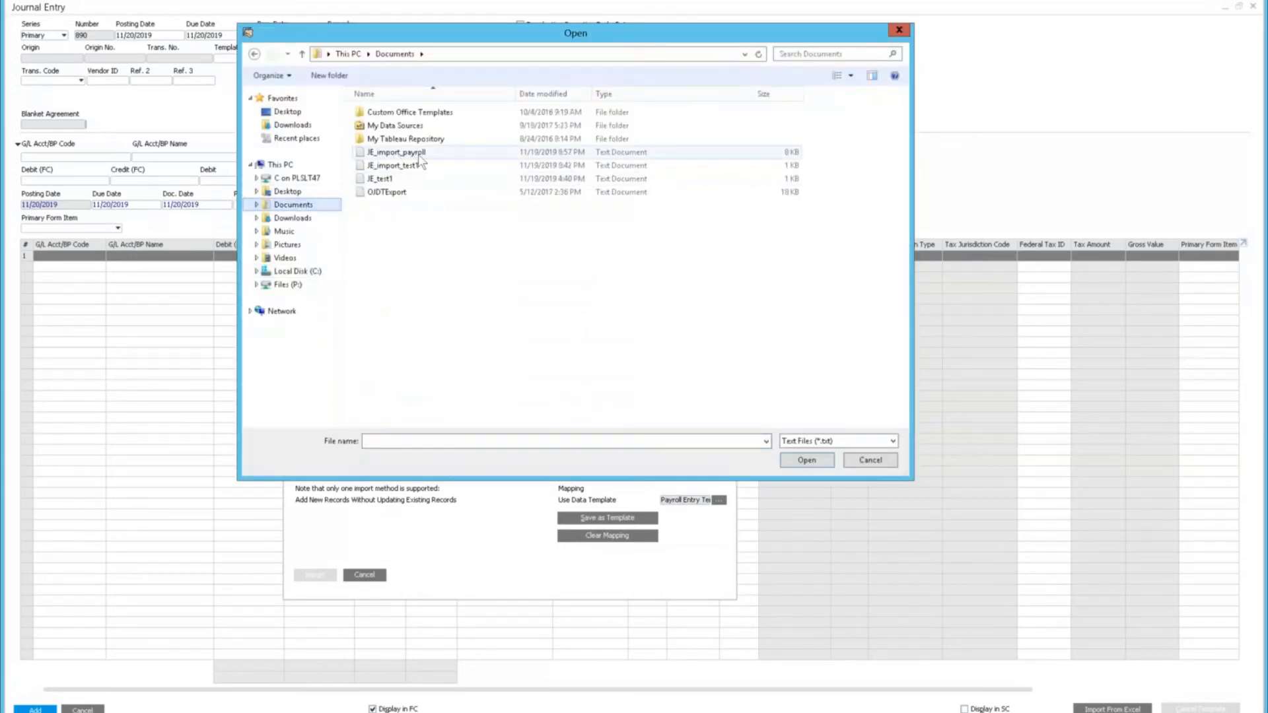
left_click(418, 156)
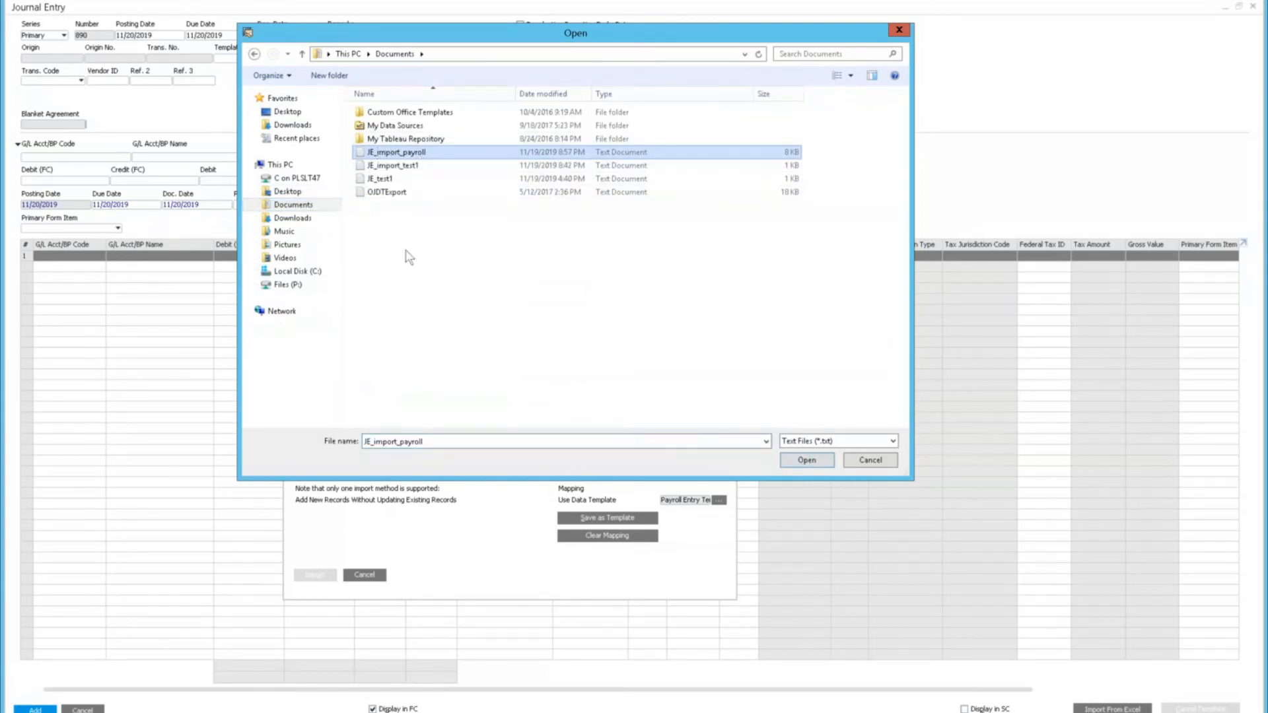
left_click(807, 462)
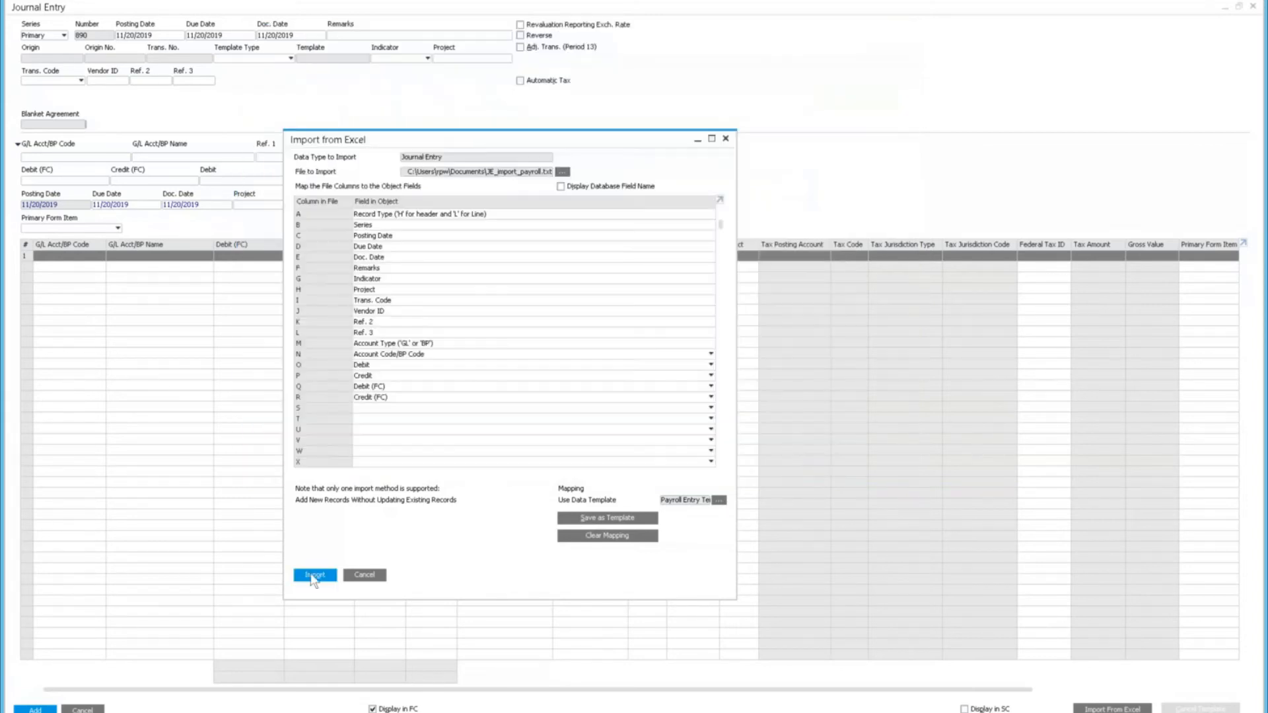
left_click(315, 575)
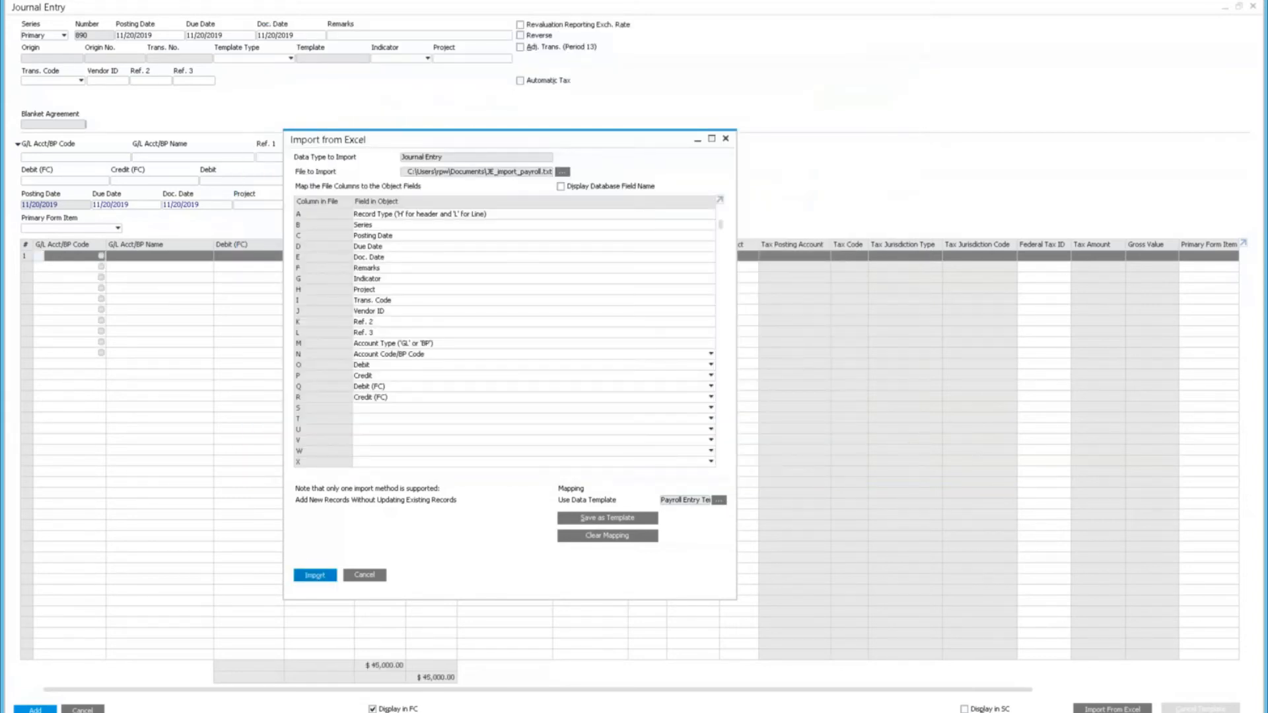